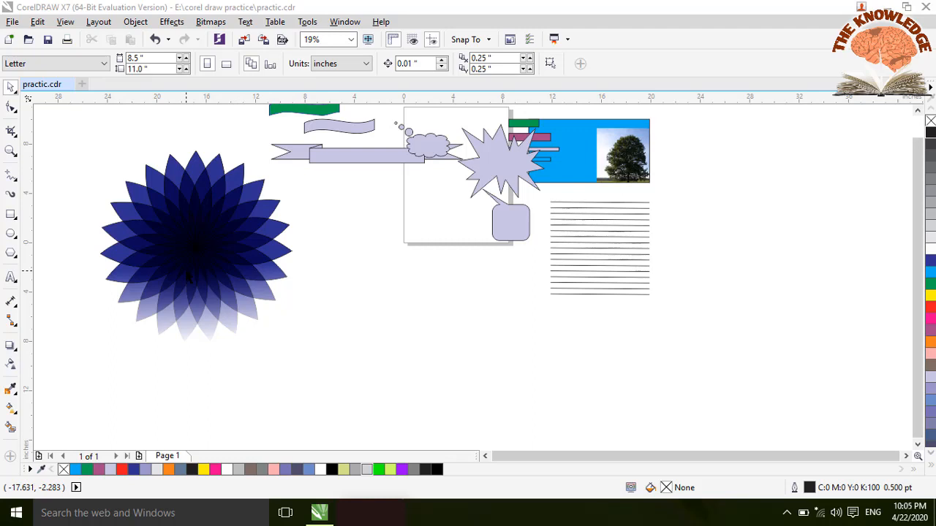
left_click(12, 347)
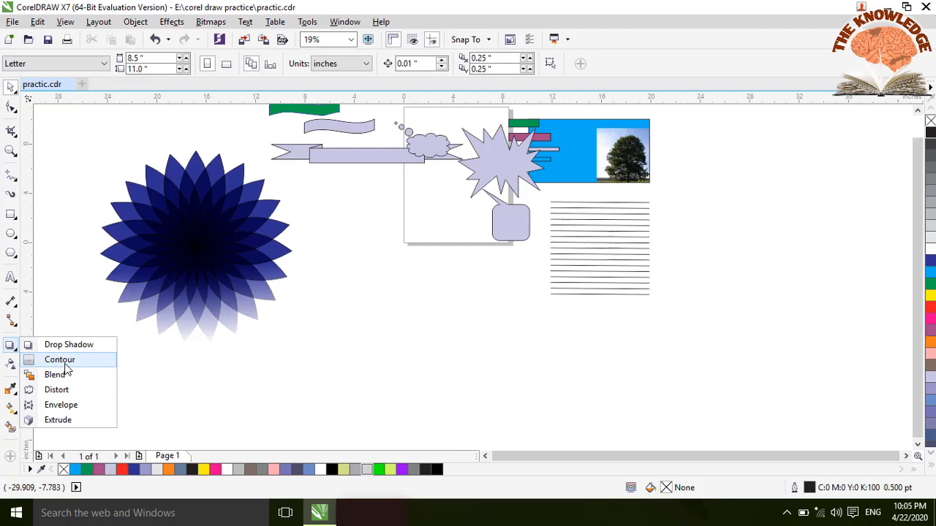
left_click(187, 377)
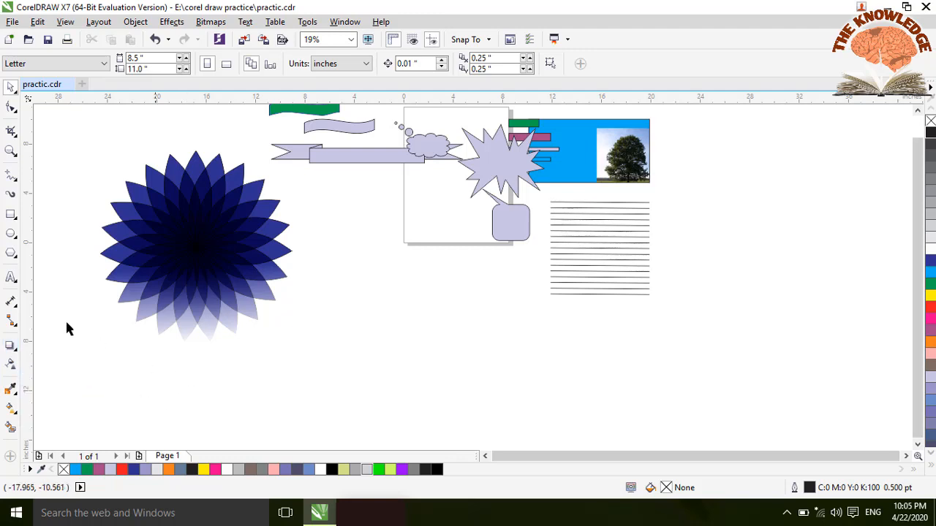
Draw a rectangle about 16.27 by 9.76 in below the page and make a centered copy scaled to about 87.4%
left_click(11, 216)
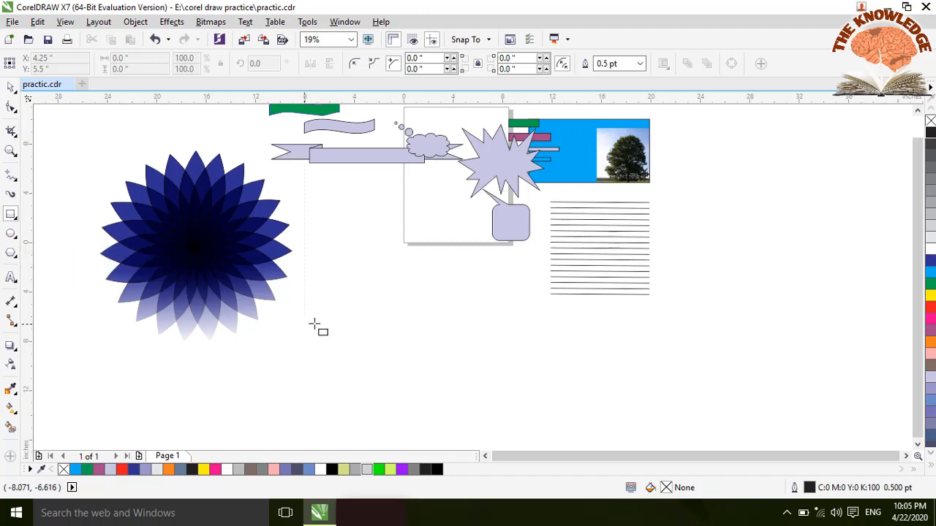
left_click_drag(339, 289, 540, 409)
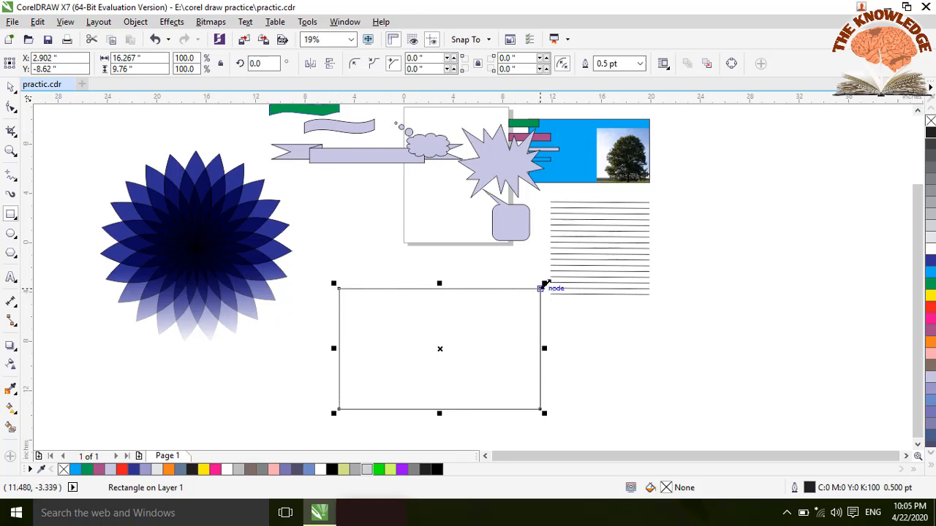
left_click_drag(544, 283, 540, 290)
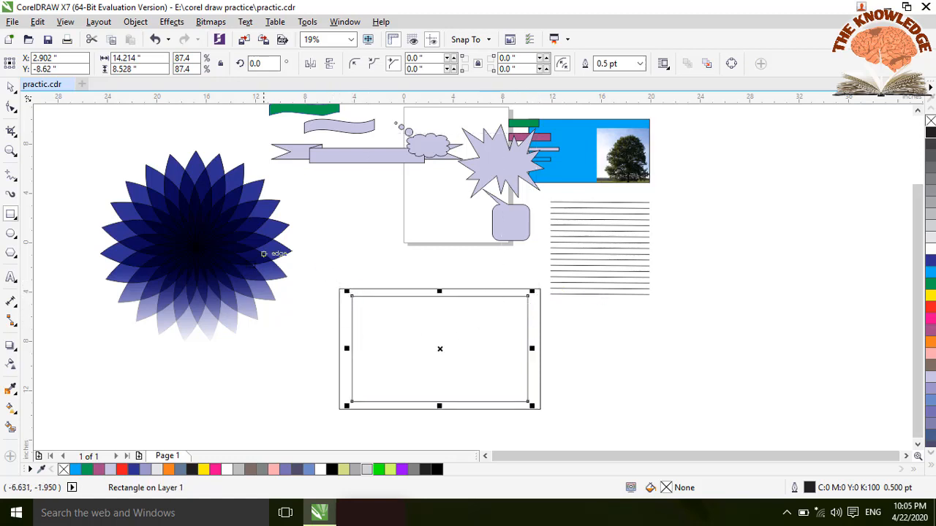
Delete both nested rectangles below the page
left_click(11, 87)
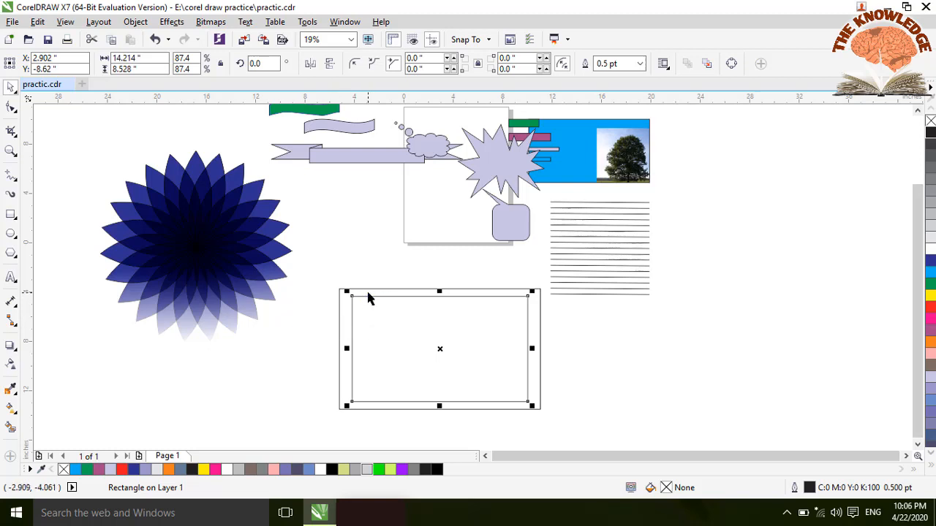
left_click(344, 334)
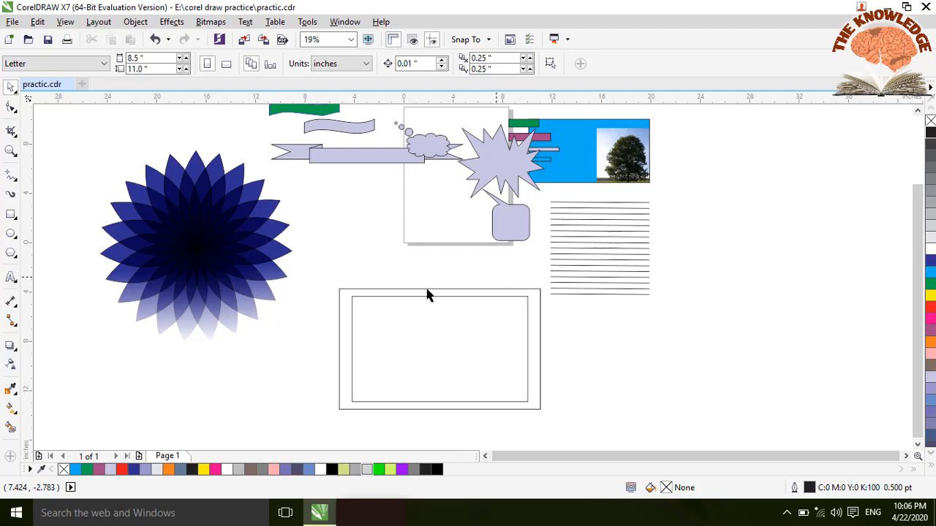
left_click(352, 298)
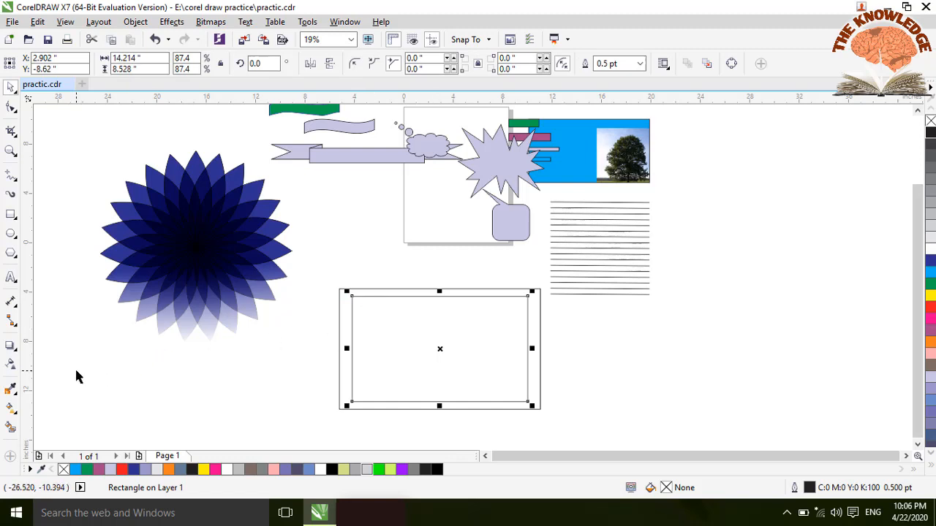
left_click_drag(313, 280, 549, 428)
key("Delete")
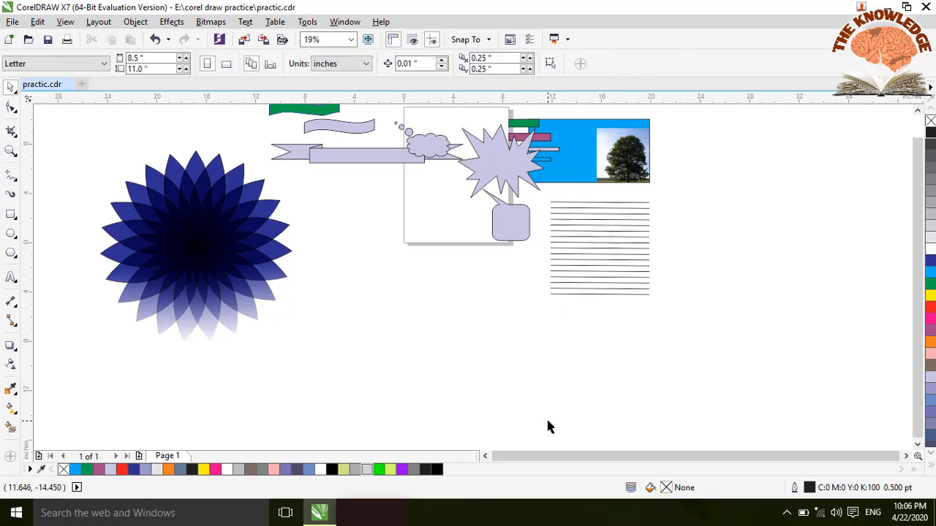
Draw a rectangle about 17.59 by 10.5 in below the page and add a centered copy scaled to about 89.1%
left_click(11, 215)
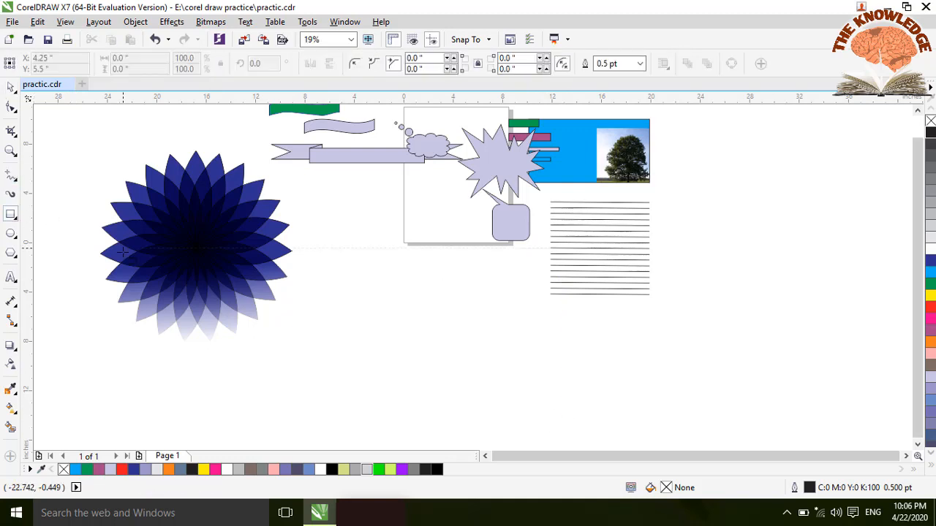
left_click_drag(327, 272, 544, 401)
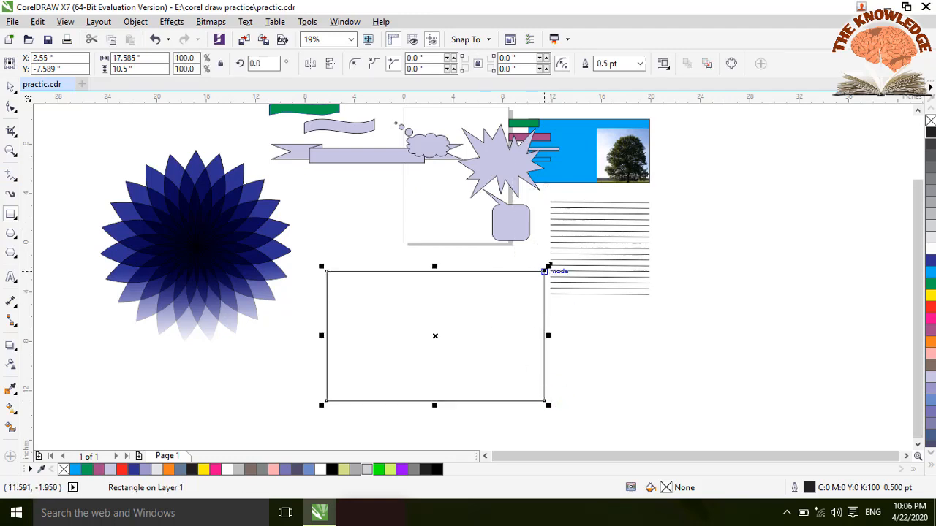
left_click_drag(544, 270, 539, 273)
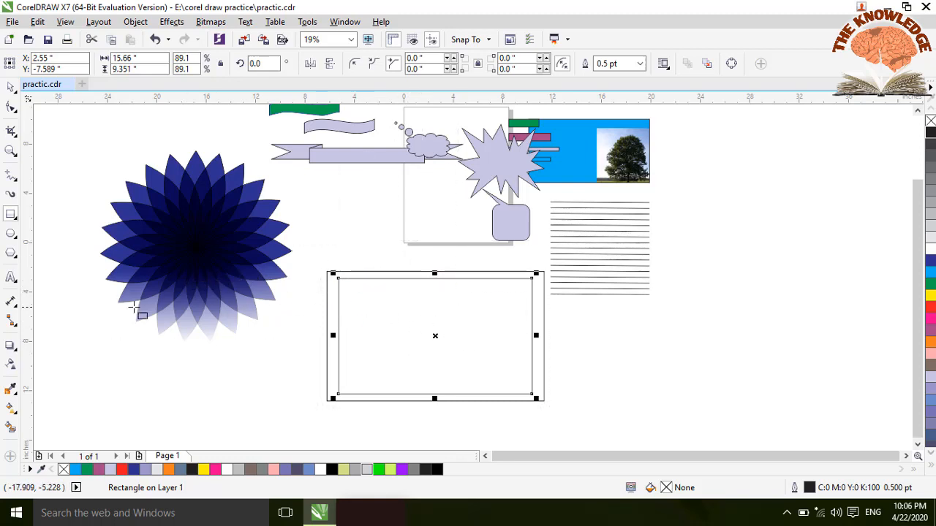
Apply a one-step inside contour with an offset of about 0.536 in to the inner rectangle
left_click(15, 351)
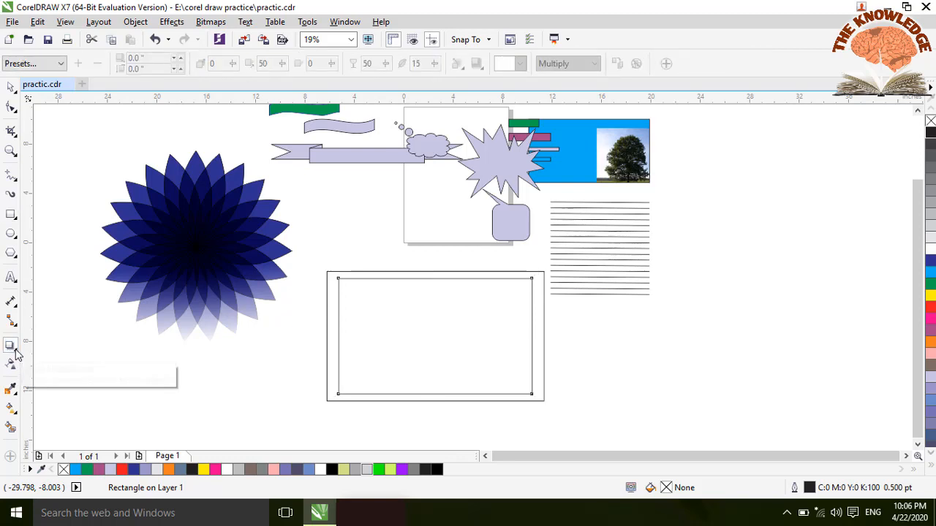
left_click(16, 351)
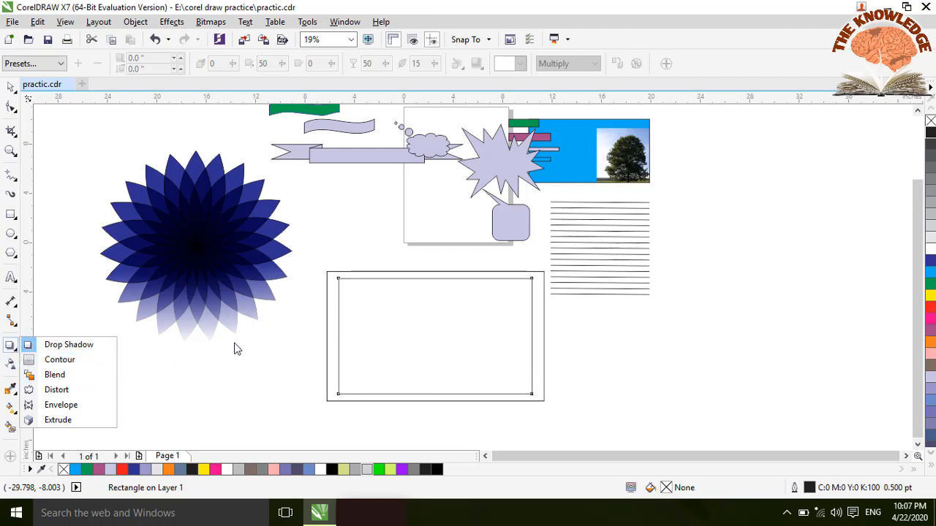
left_click(62, 359)
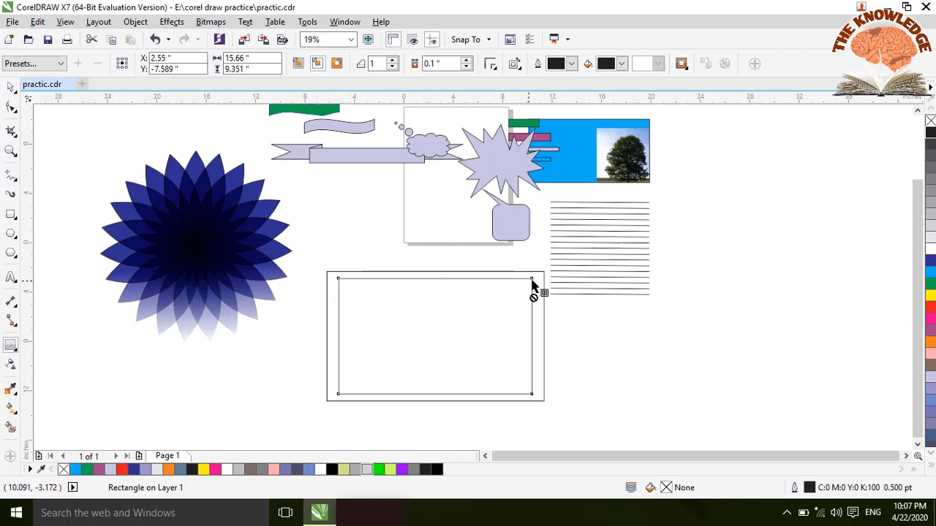
left_click_drag(532, 286, 524, 291)
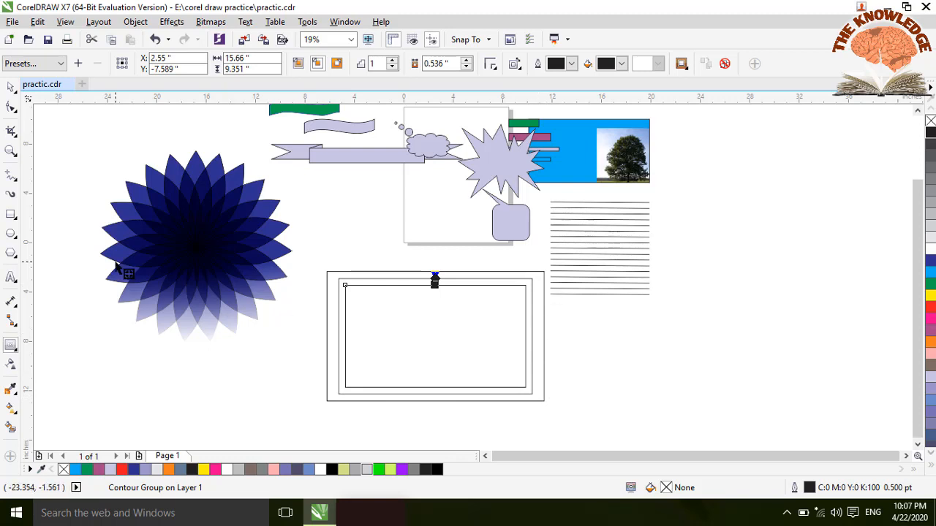
Fill the outer rectangle with dark blue
left_click(10, 89)
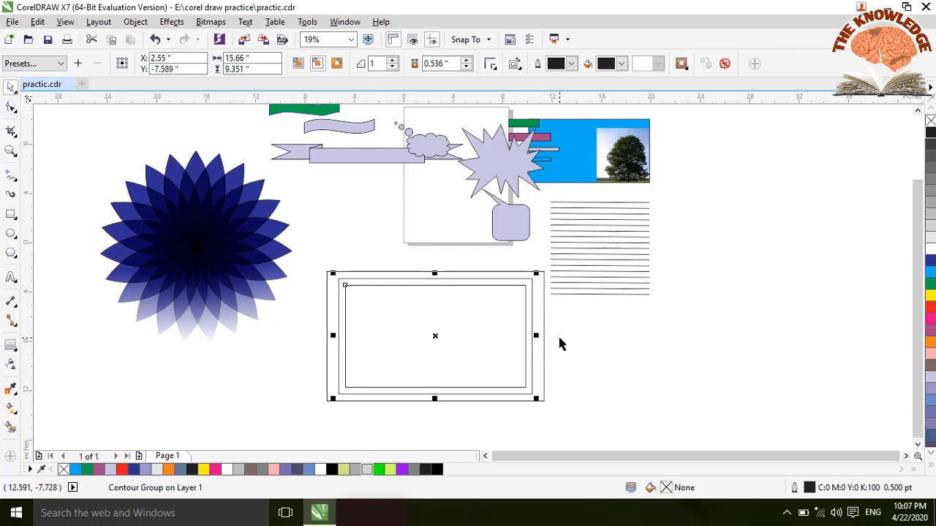
left_click(541, 286)
left_click(540, 270)
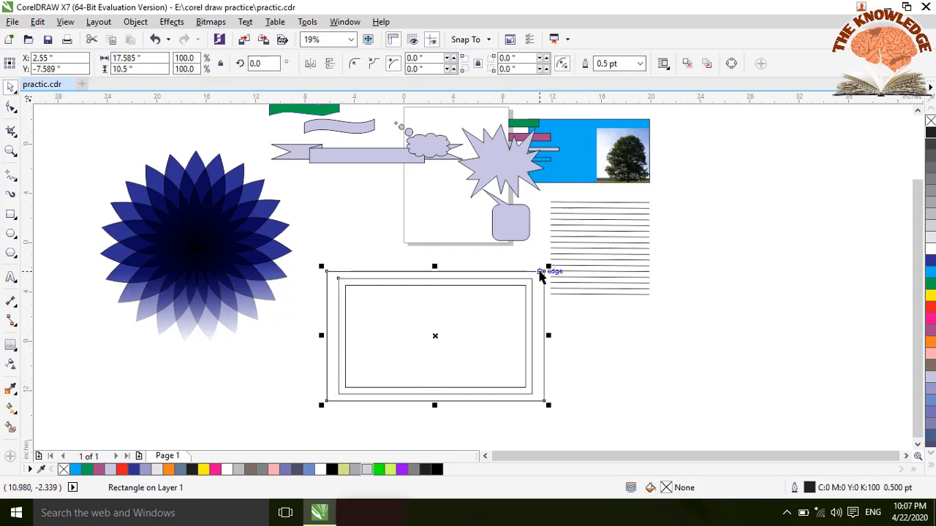
left_click(930, 261)
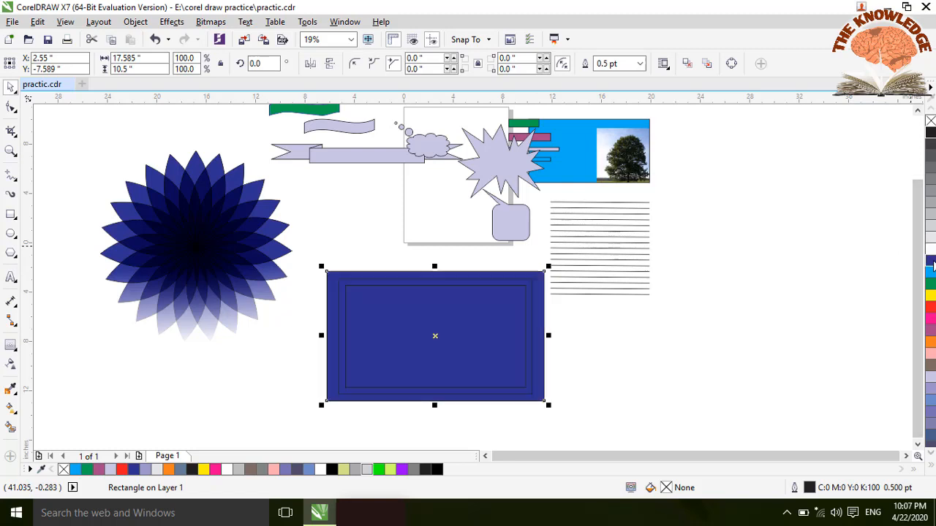
Fill the contoured inner rectangle with yellow, and change its fill to pink
left_click(521, 278)
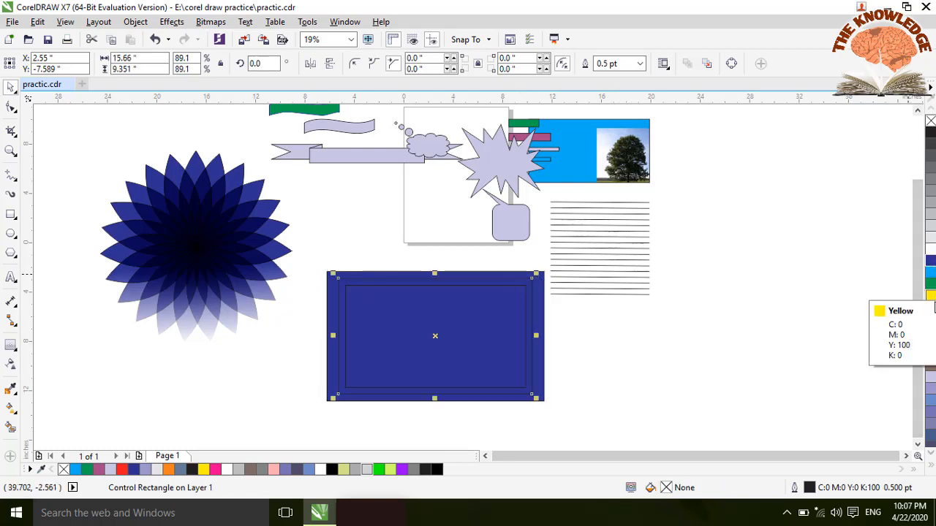
left_click(930, 296)
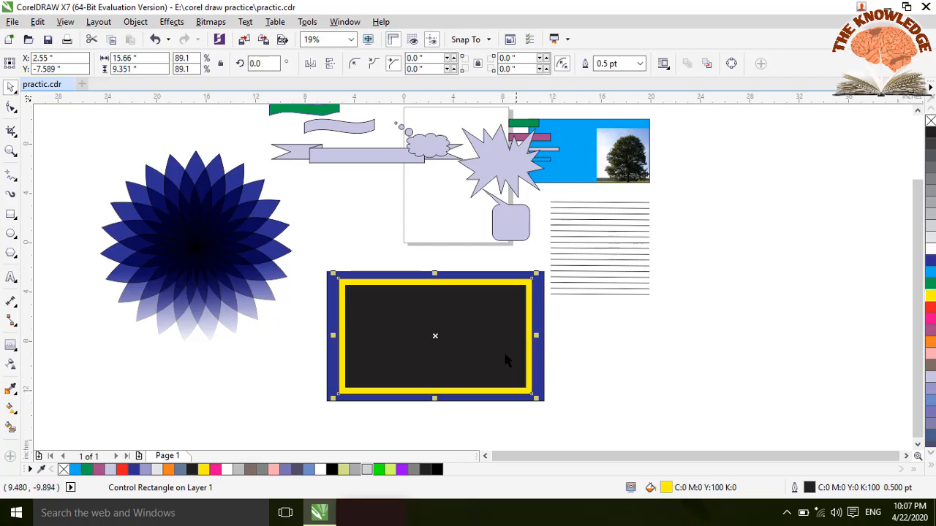
left_click(515, 293)
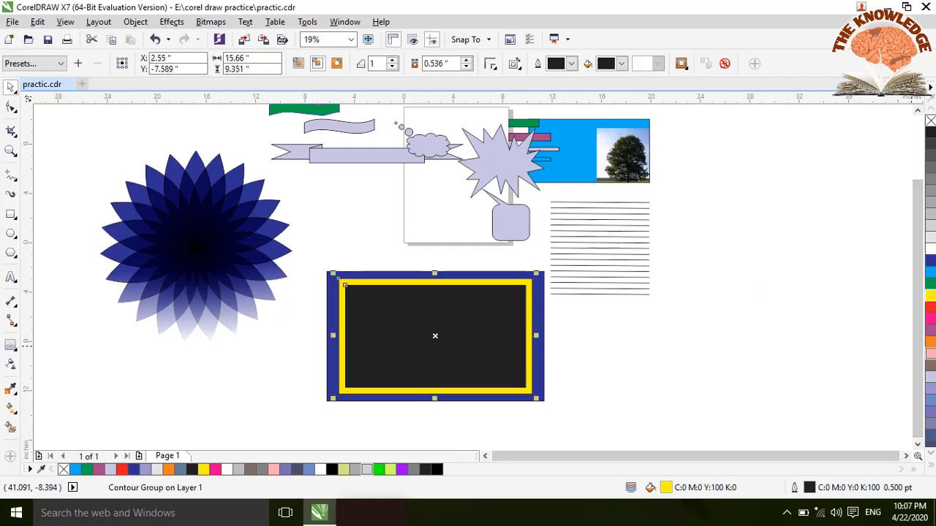
left_click(930, 354)
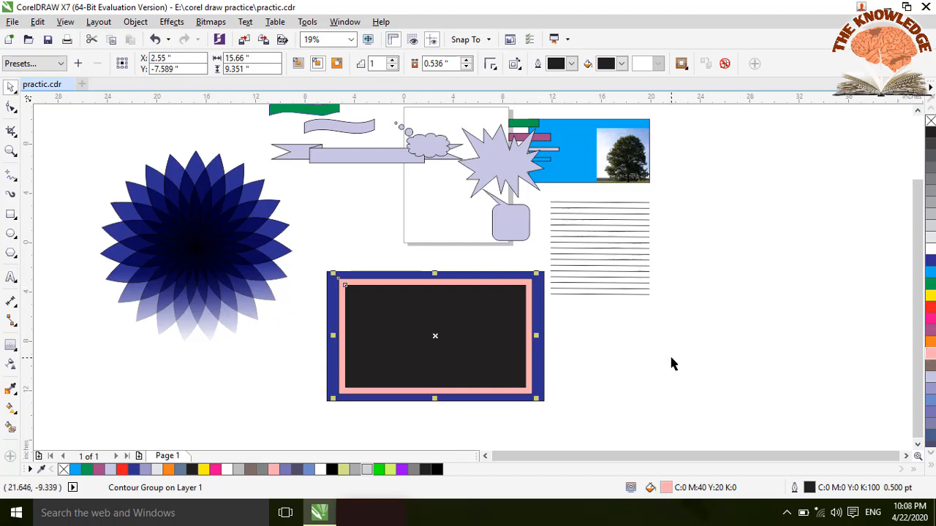
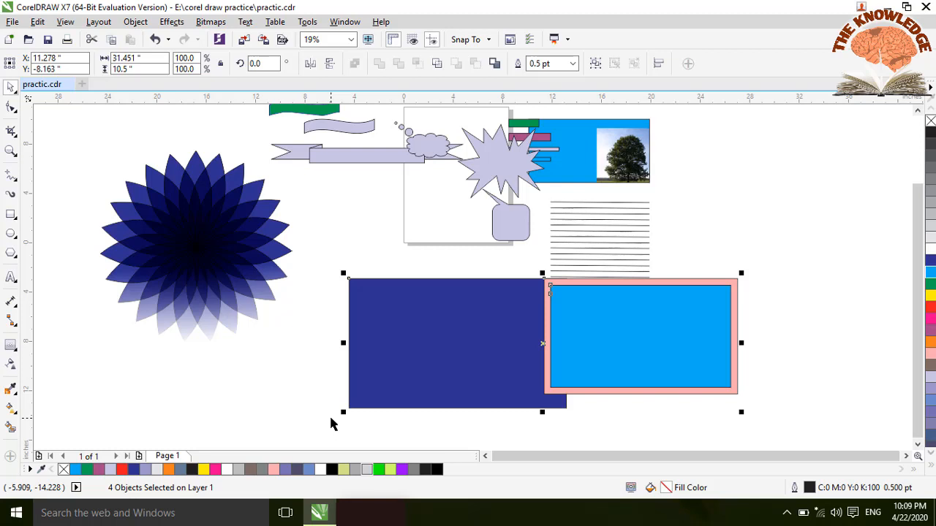
Delete the selected colored rectangles and ruled lines, including the remaining horizontal line below the tree banner
key("Delete")
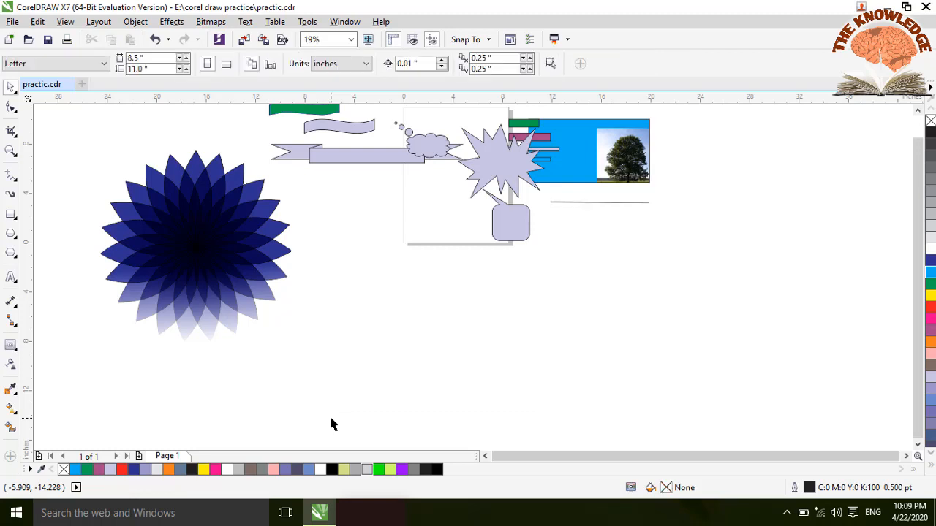
left_click_drag(680, 189, 539, 232)
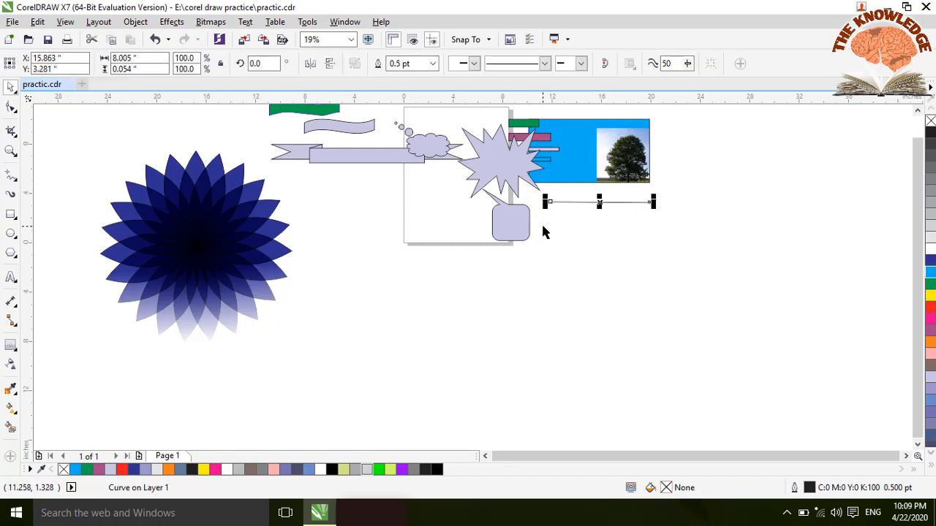
key("Delete")
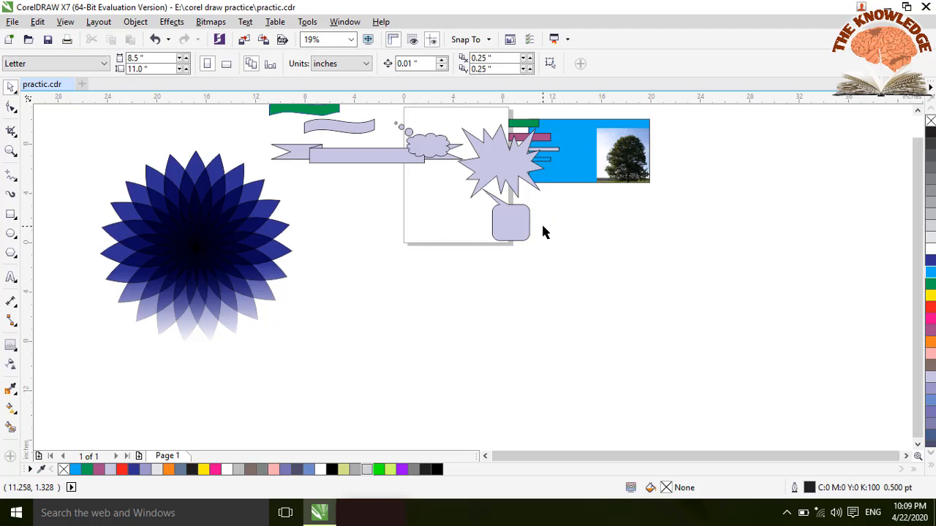
left_click(16, 328)
left_click(16, 350)
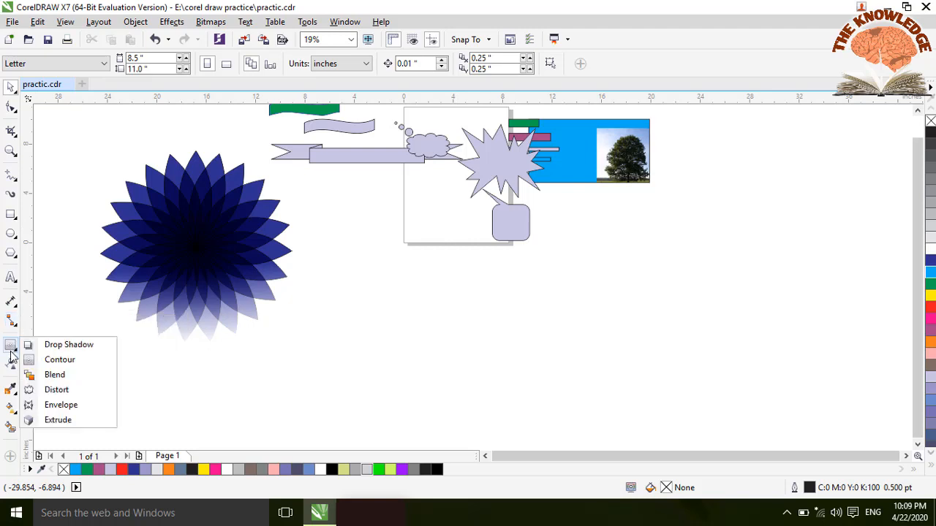
left_click(16, 354)
left_click(15, 350)
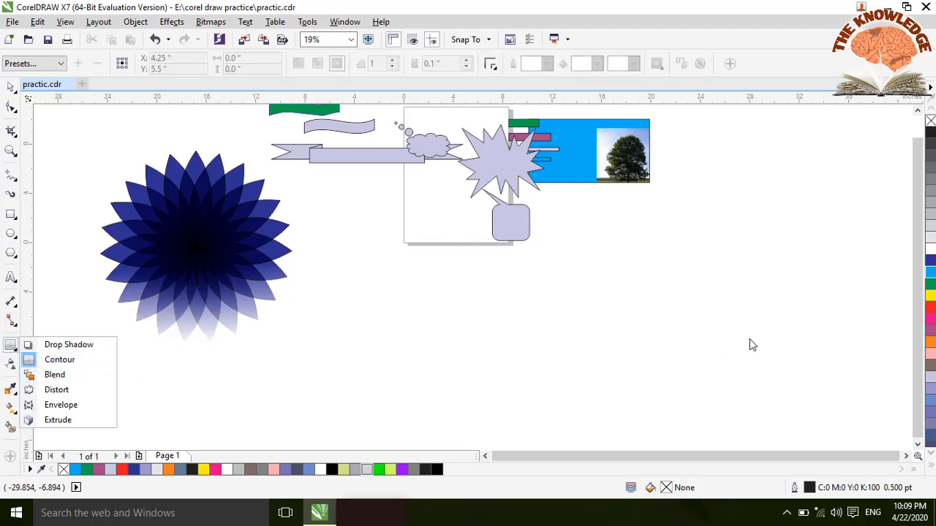
left_click(14, 214)
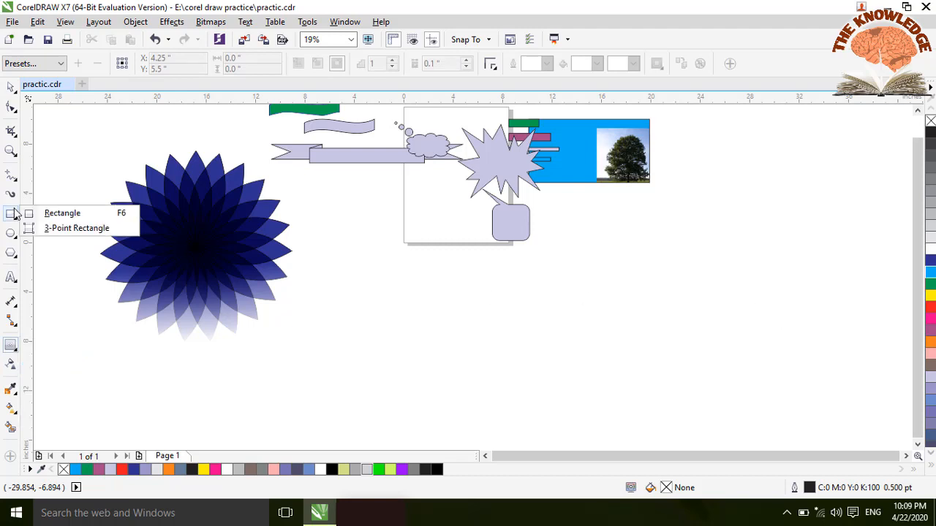
left_click(11, 233)
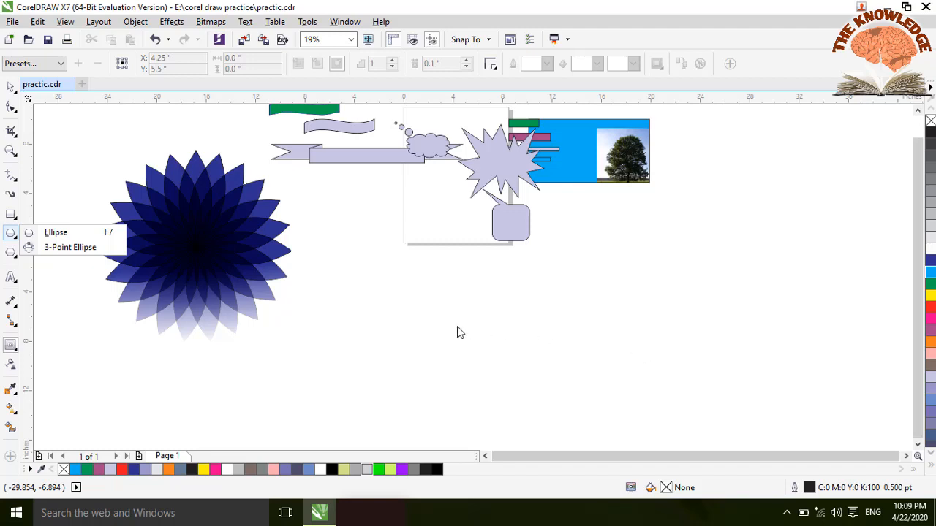
Add the artistic text "A" in Arial on the empty canvas to the right of the tree banner
left_click(7, 283)
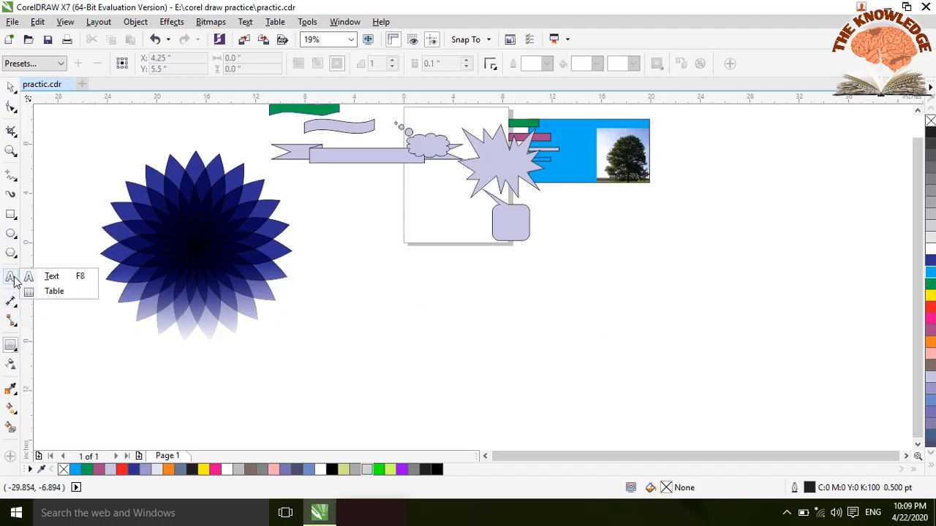
left_click(12, 278)
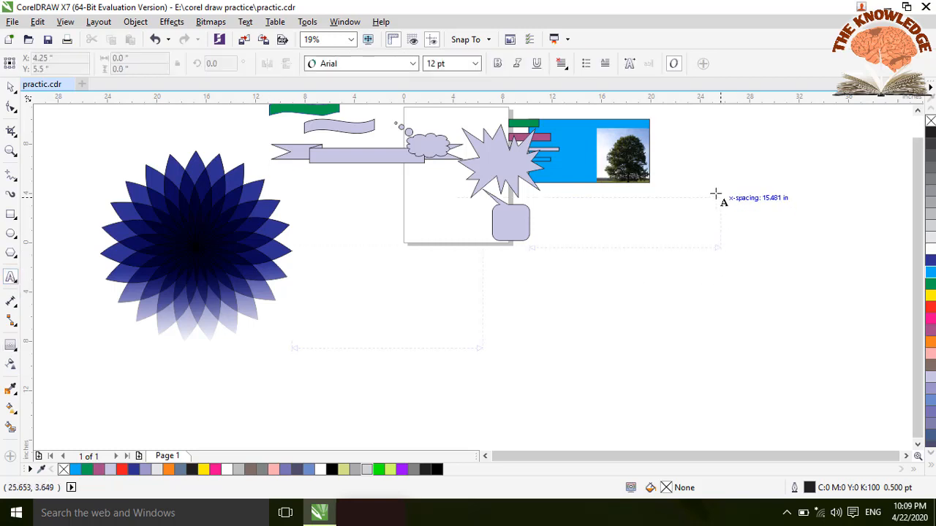
left_click(760, 207)
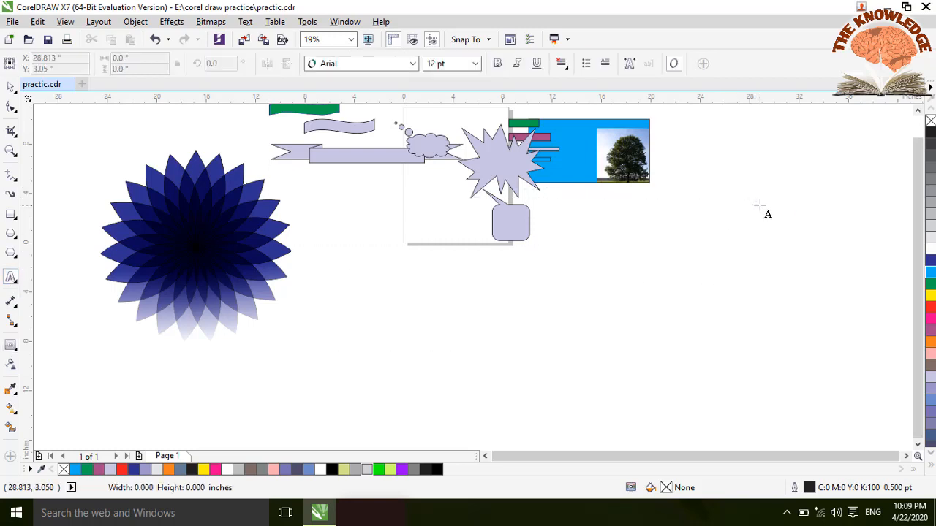
type("A")
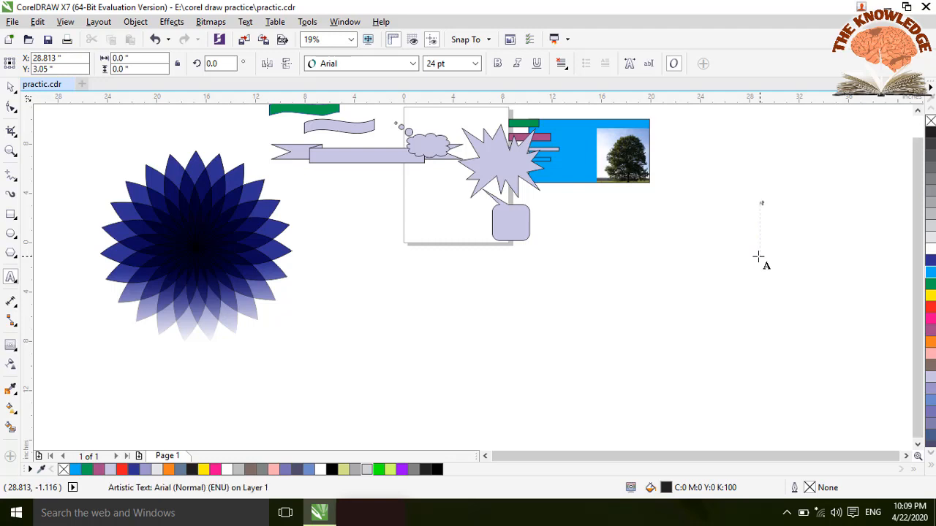
Enlarge the letter A to about 2.8 by 3.0 inches and convert it to curves
key("Escape")
left_click_drag(766, 212, 781, 225)
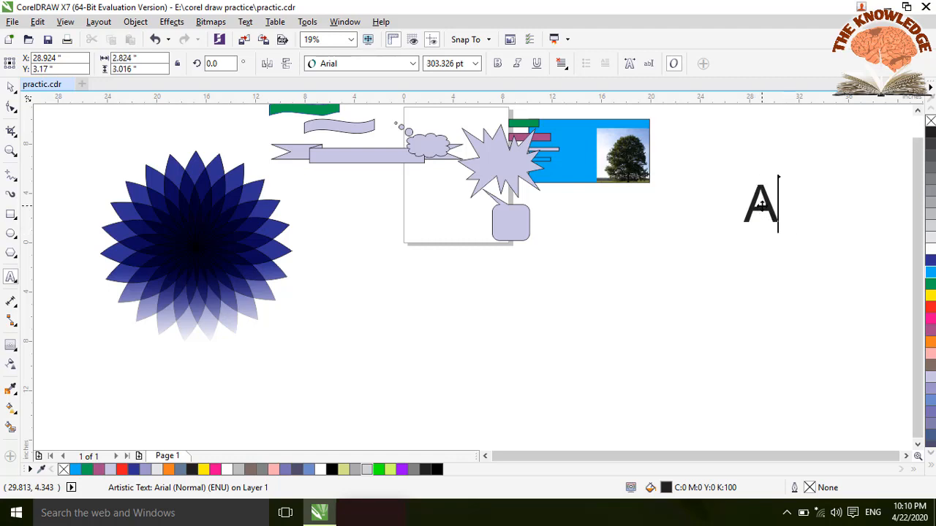
key("ctrl+q")
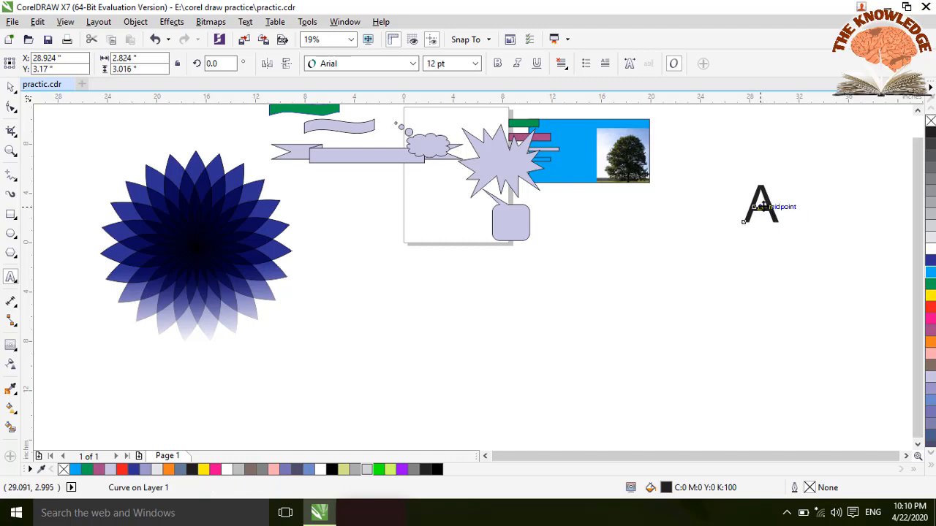
Duplicate the letter A about 17 inches straight down and blend the two letters with 20 steps
left_click(11, 86)
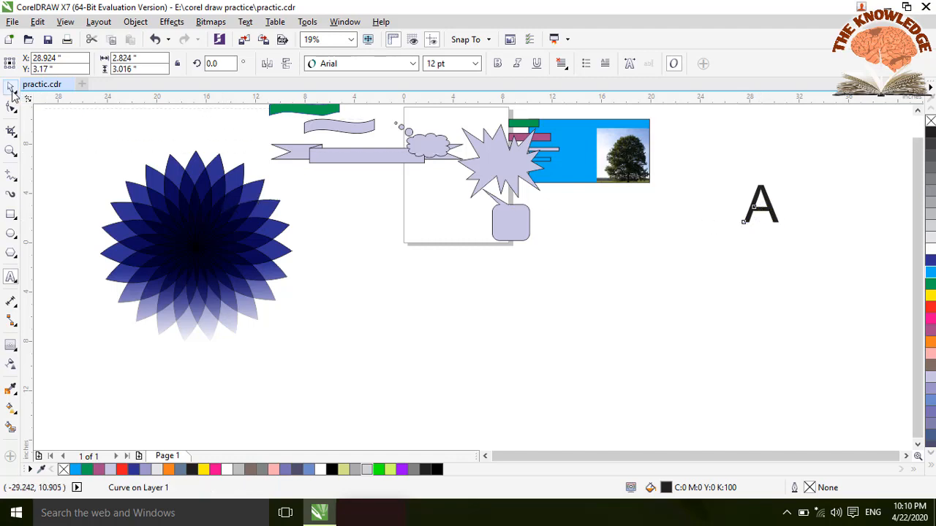
left_click_drag(760, 204, 760, 418)
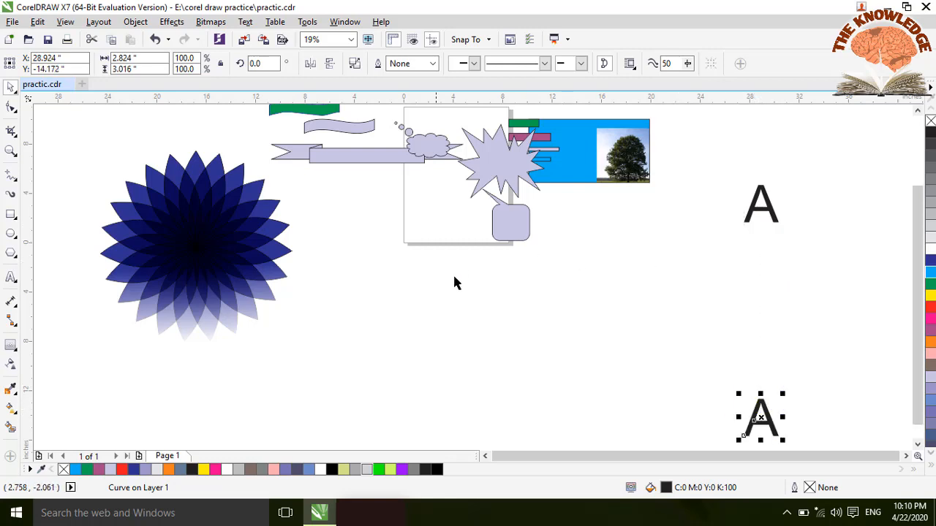
left_click(13, 346)
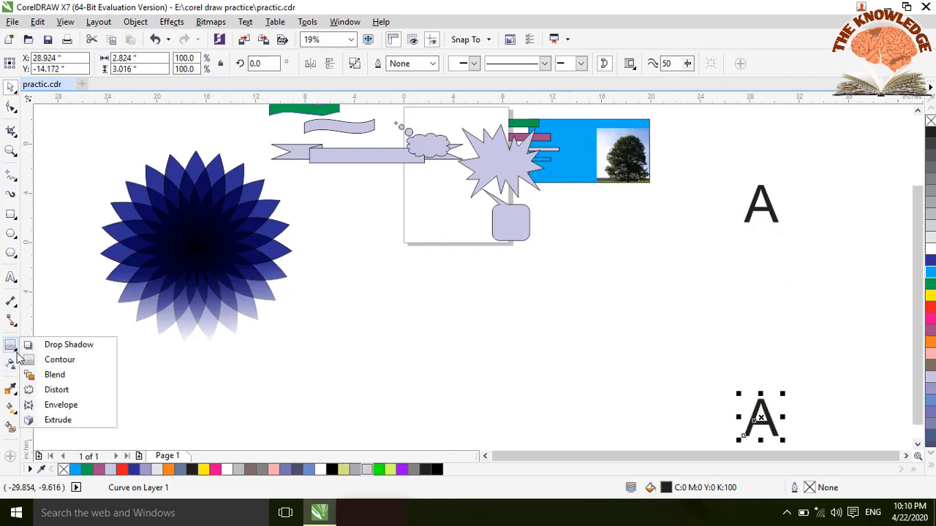
left_click(73, 374)
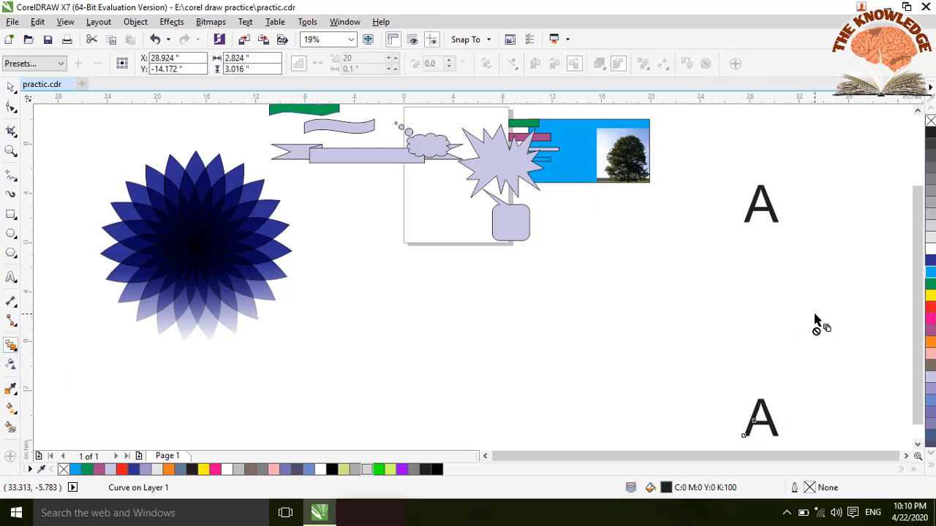
left_click_drag(760, 204, 761, 411)
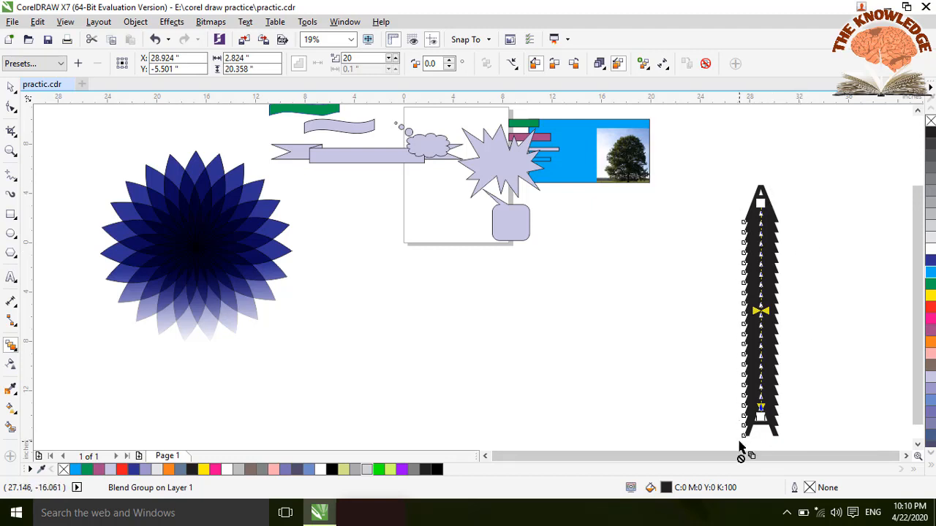
Try 25 steps on the letter blend, and set the number of steps back to 20
left_click(393, 57)
left_click(392, 57)
left_click(392, 57)
left_click(393, 57)
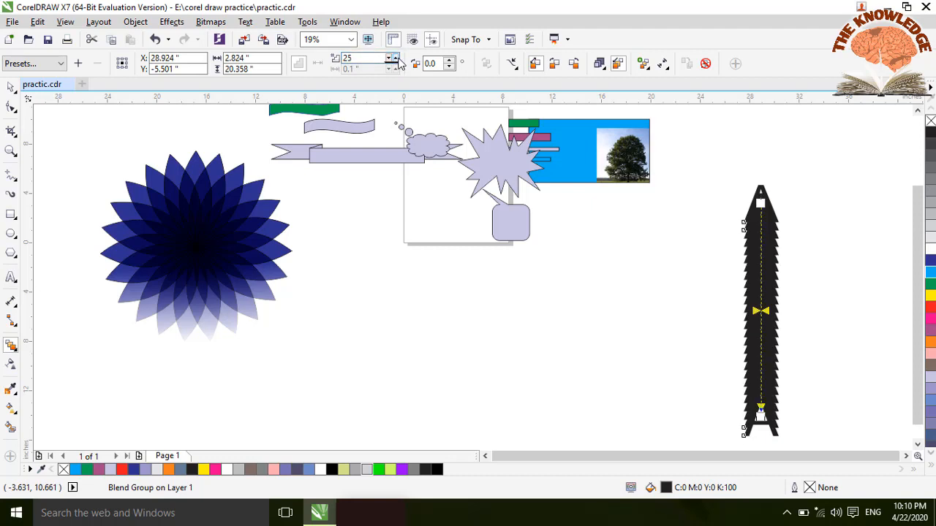
left_click(393, 57)
left_click(391, 64)
left_click(391, 64)
left_click(391, 64)
left_click(391, 64)
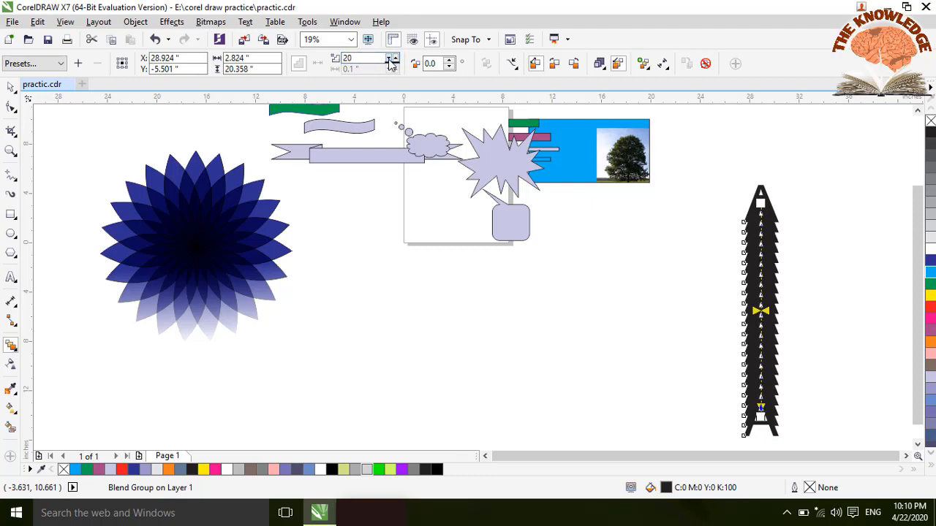
left_click(391, 64)
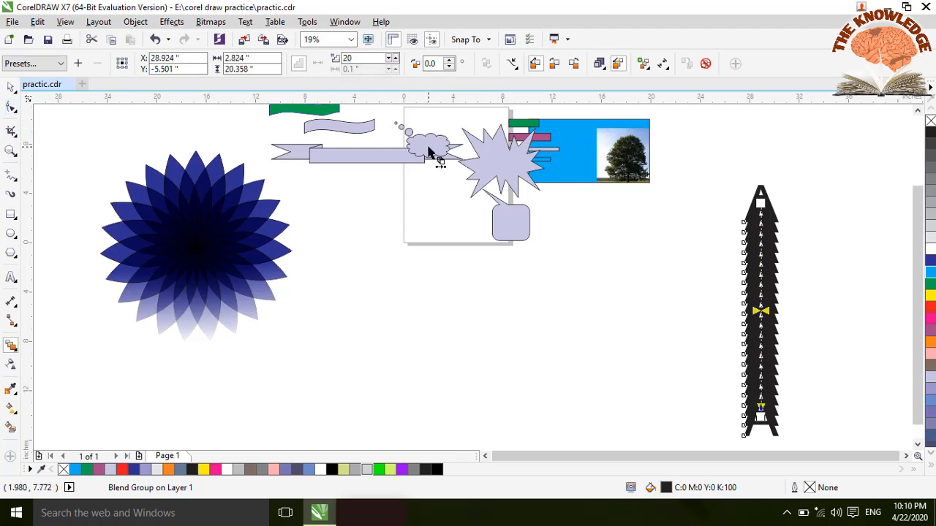
Select only the upper control letter A of the blend and fill it with orange
left_click(11, 86)
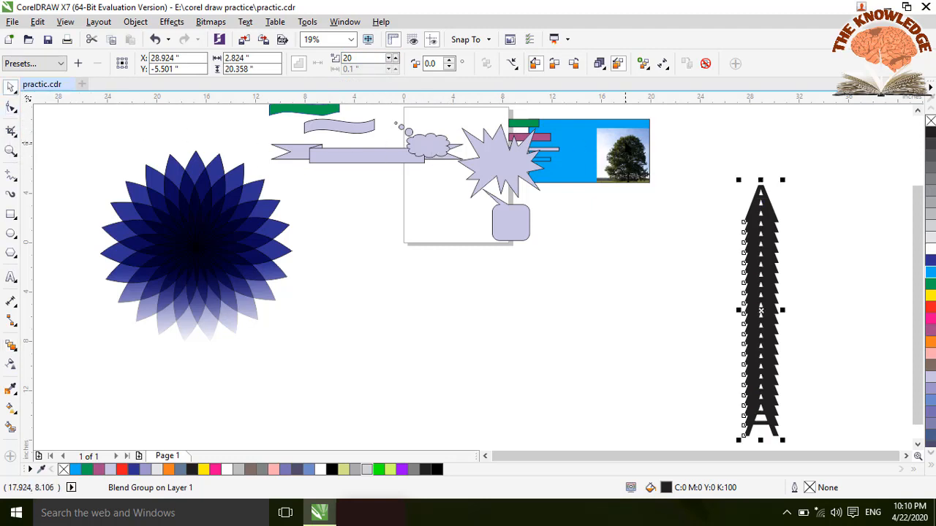
left_click_drag(726, 168, 787, 224)
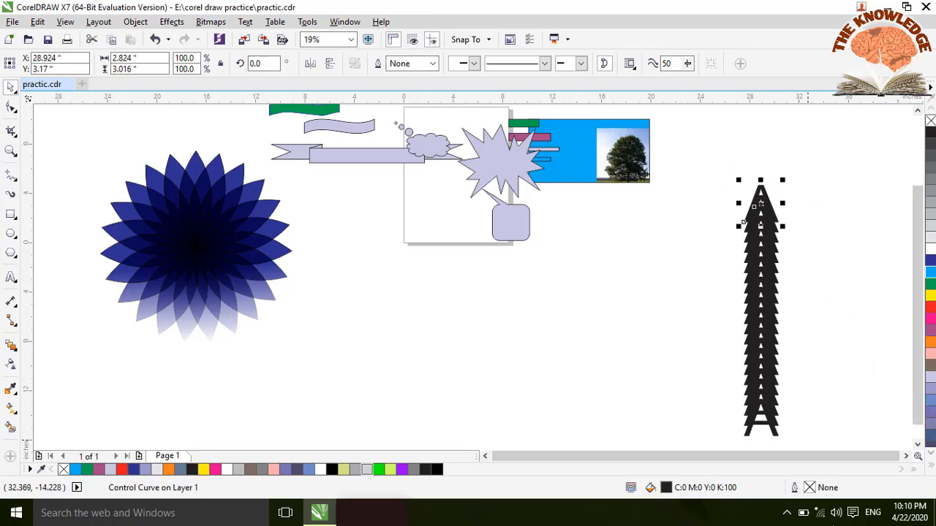
left_click(930, 342)
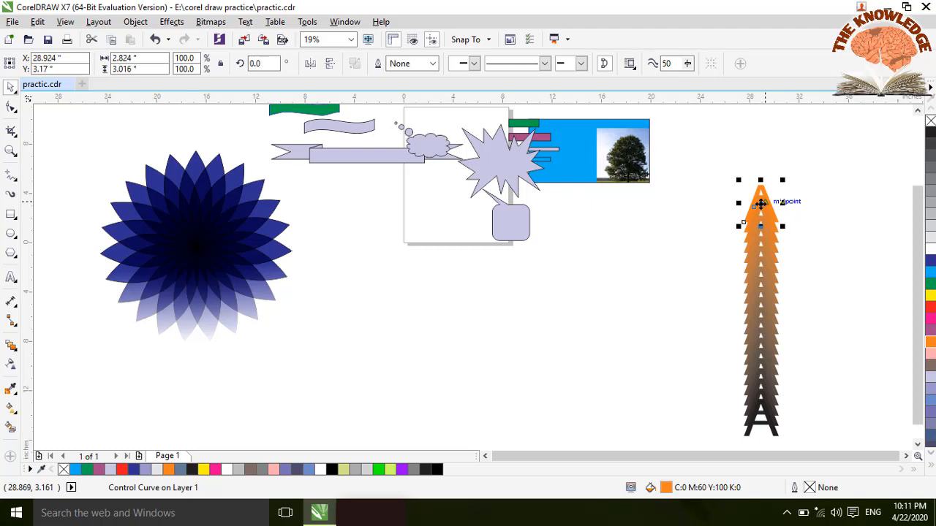
Move the orange control letter down onto the black A, offset slightly to the right, to shorten the blend into a depth effect
left_click_drag(760, 205, 762, 413)
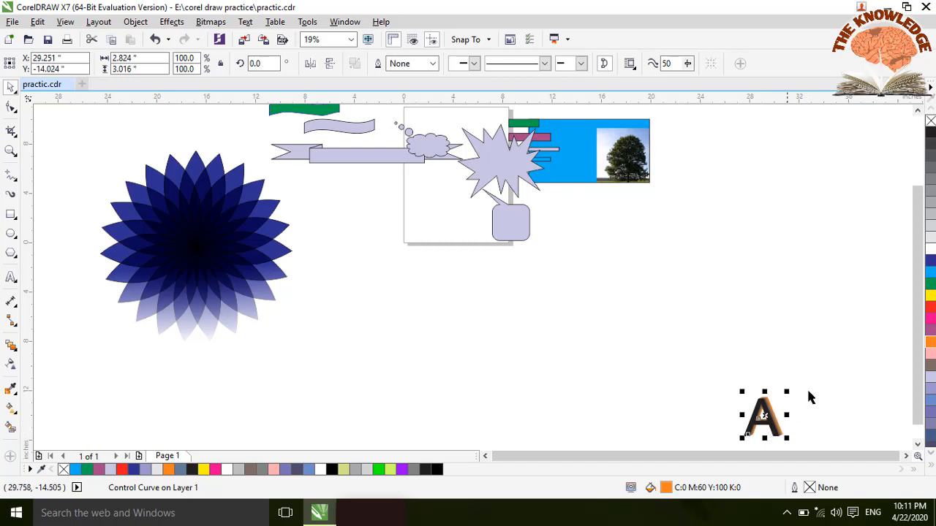
scroll(818, 376, "down", 2)
scroll(819, 376, "up", 2)
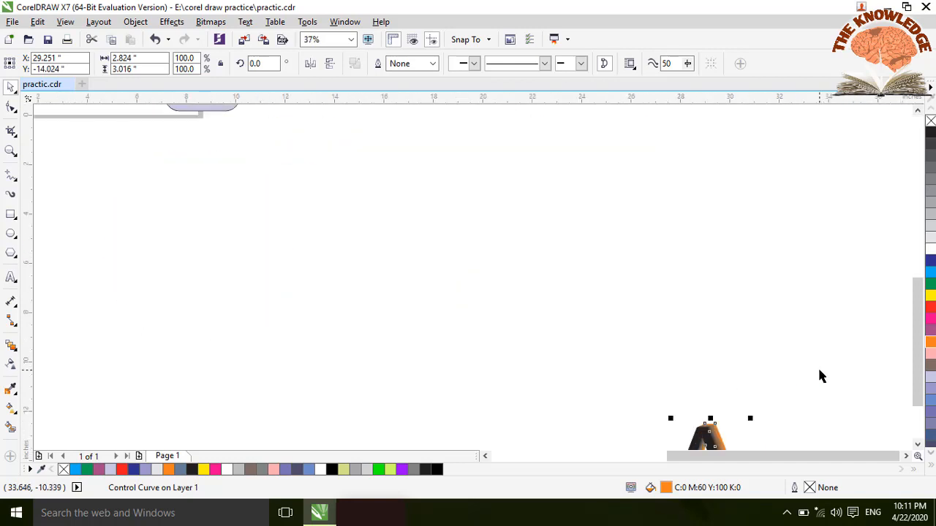
scroll(819, 376, "down", 1)
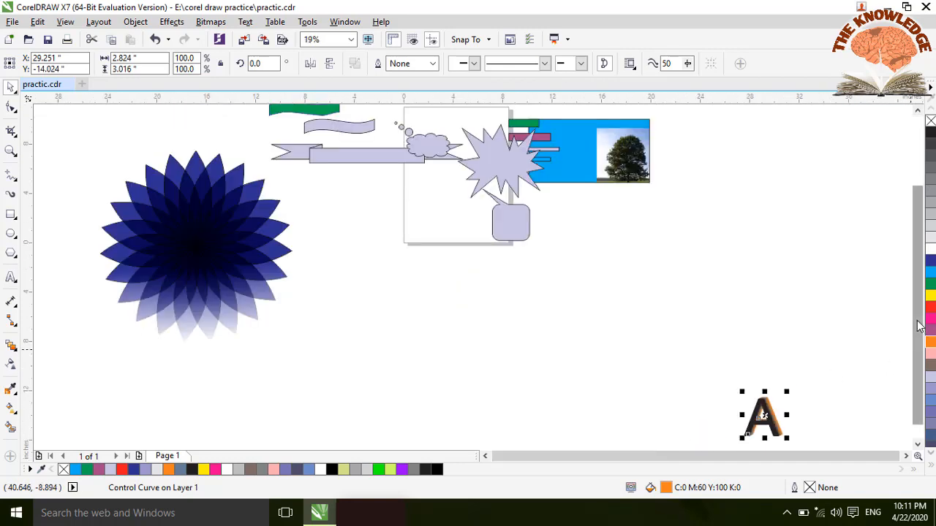
left_click_drag(918, 325, 921, 400)
scroll(845, 371, "up", 2)
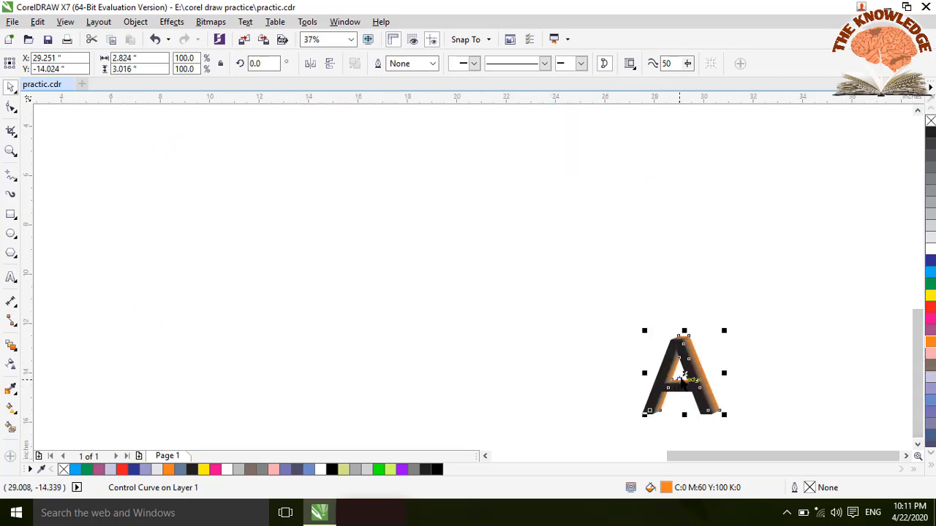
Try several offsets of the orange control letter around the black A, ending slightly below and to the right of it
mouse_move(684, 374)
left_mouse_down()
mouse_move(699, 360)
mouse_move(679, 361)
mouse_move(677, 372)
mouse_move(705, 369)
mouse_move(712, 328)
mouse_move(725, 349)
mouse_move(681, 372)
left_mouse_up()
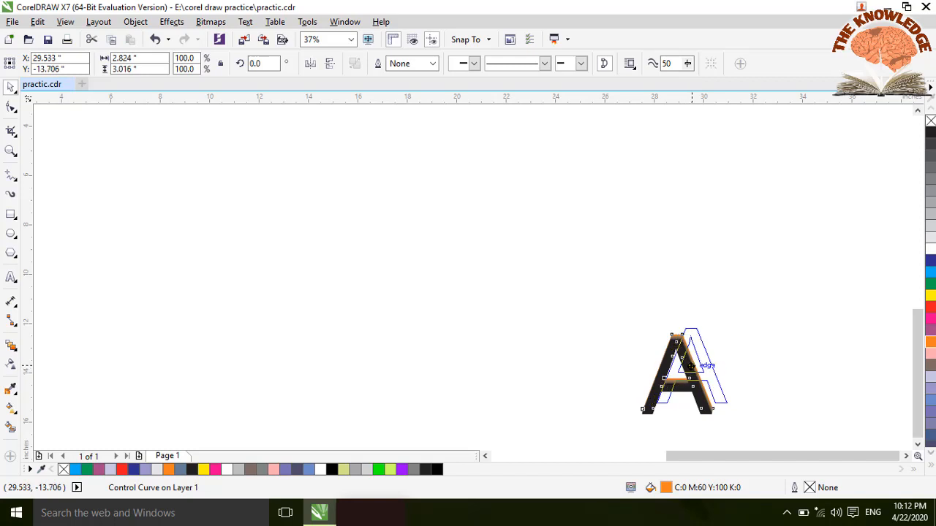
left_click_drag(722, 374, 689, 377)
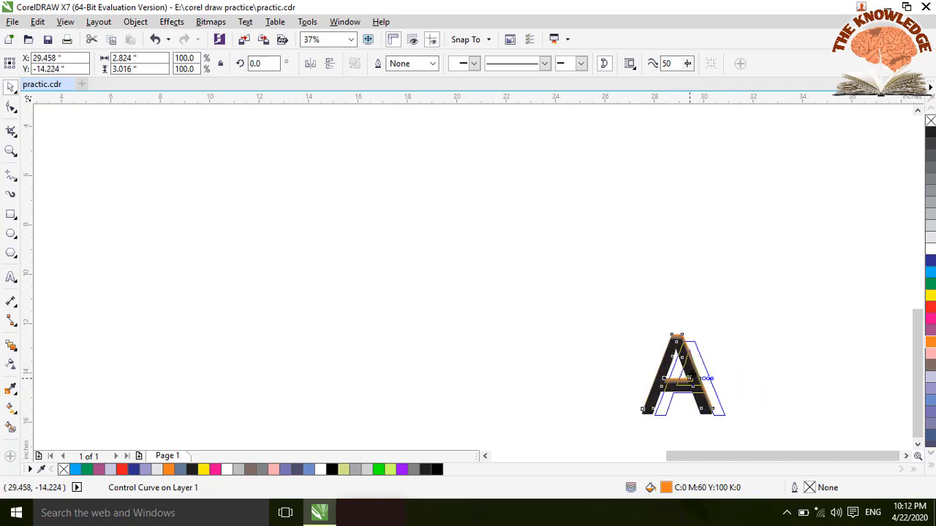
left_click_drag(671, 374, 658, 360)
left_click_drag(658, 377, 688, 385)
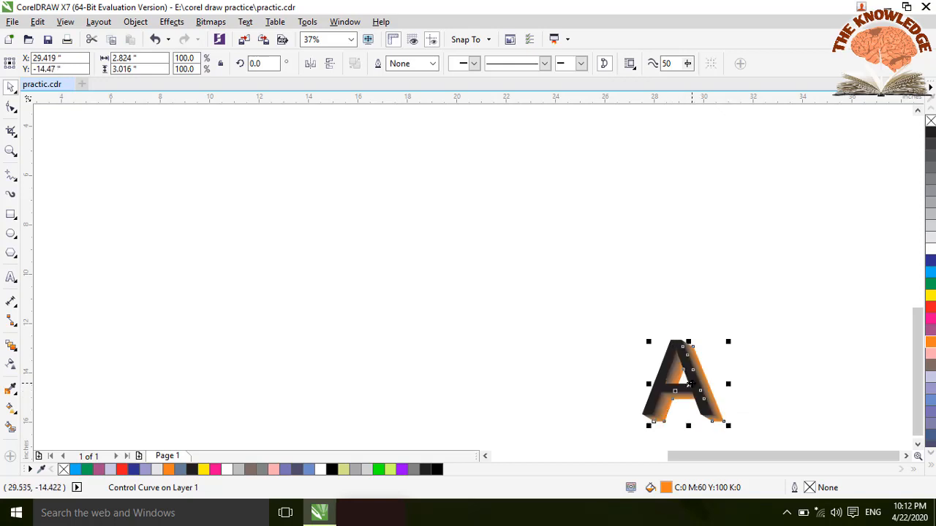
Try red, yellow, green and blue fills on the offset control letter, fill it with purple, and place it slightly right of the black A
left_click(930, 307)
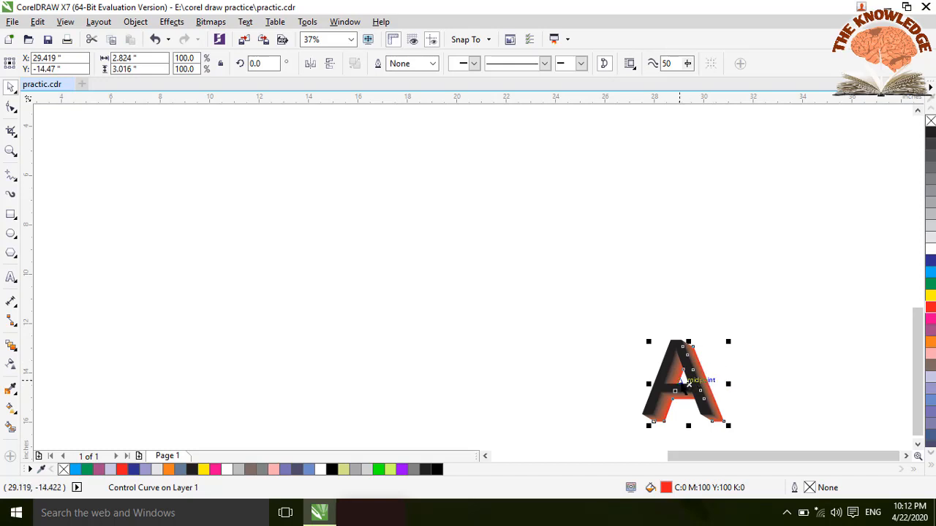
left_click_drag(688, 384, 731, 382)
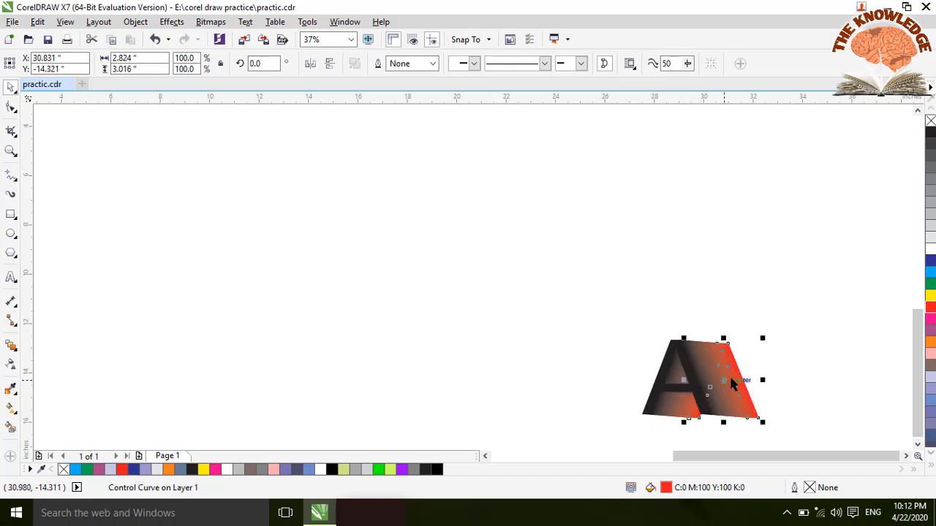
left_click(930, 295)
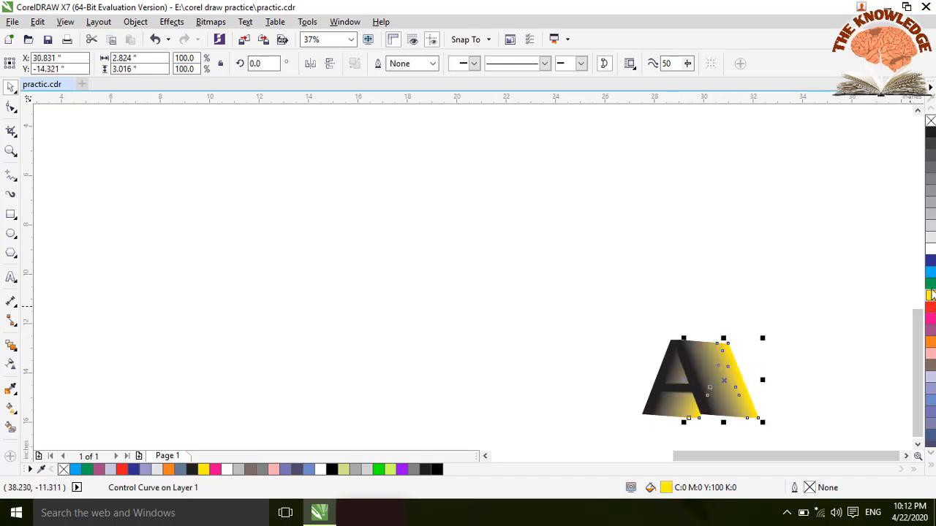
left_click(930, 284)
left_click(930, 272)
left_click(931, 377)
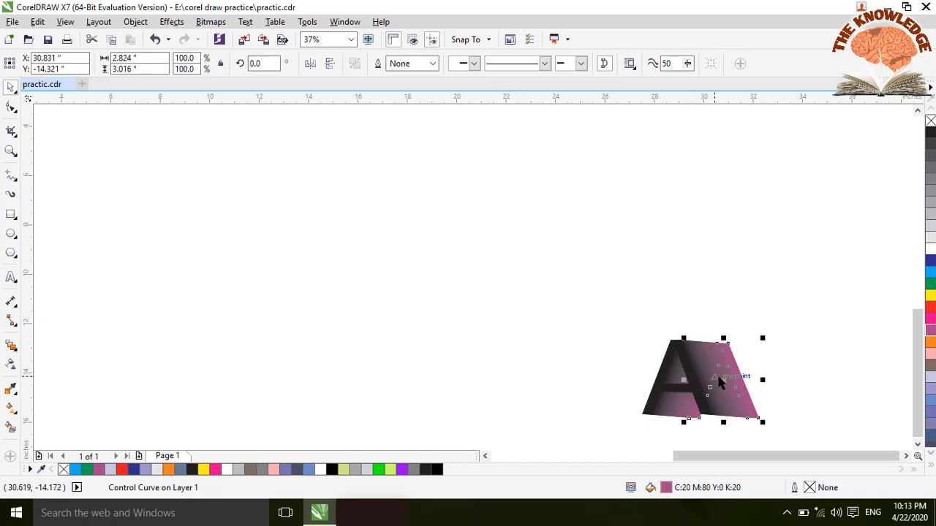
left_click_drag(722, 379, 684, 378)
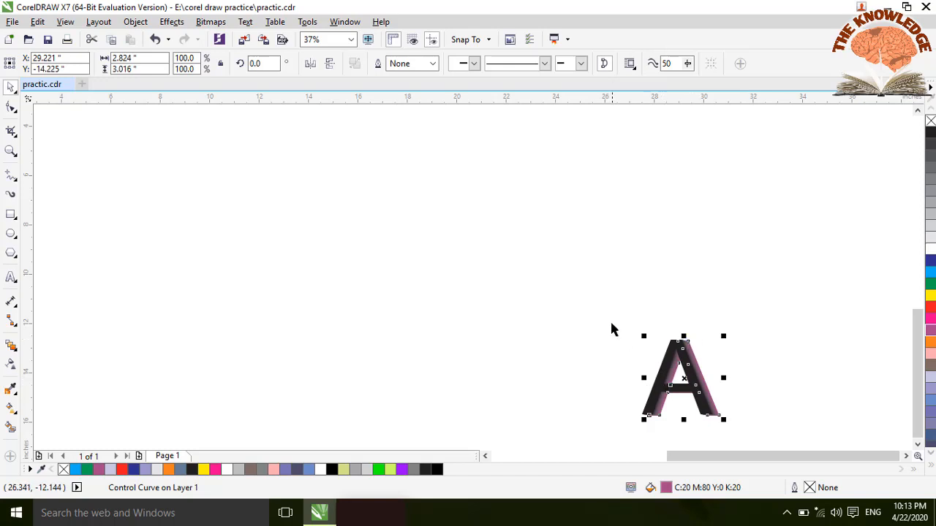
Select the whole letter blend, try the counterclockwise color progression, and set it to clockwise blend
left_click_drag(610, 318, 752, 434)
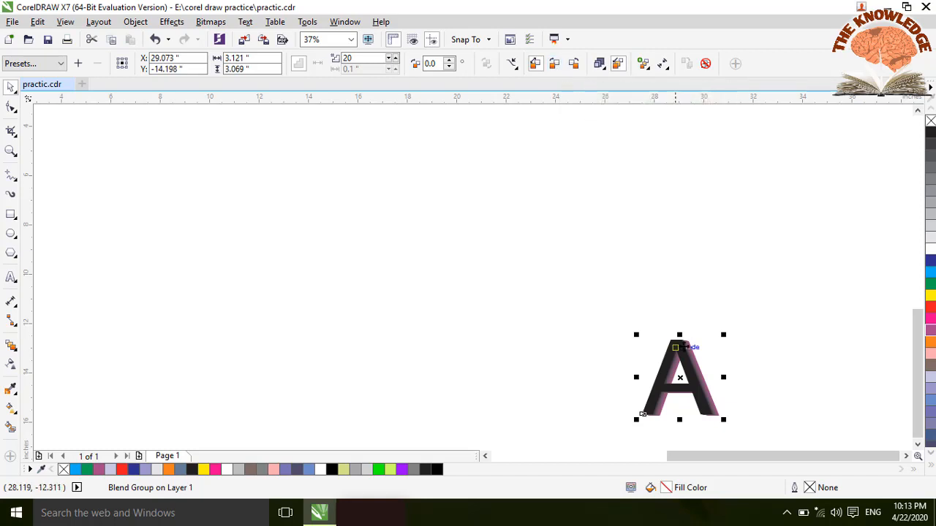
left_click(554, 64)
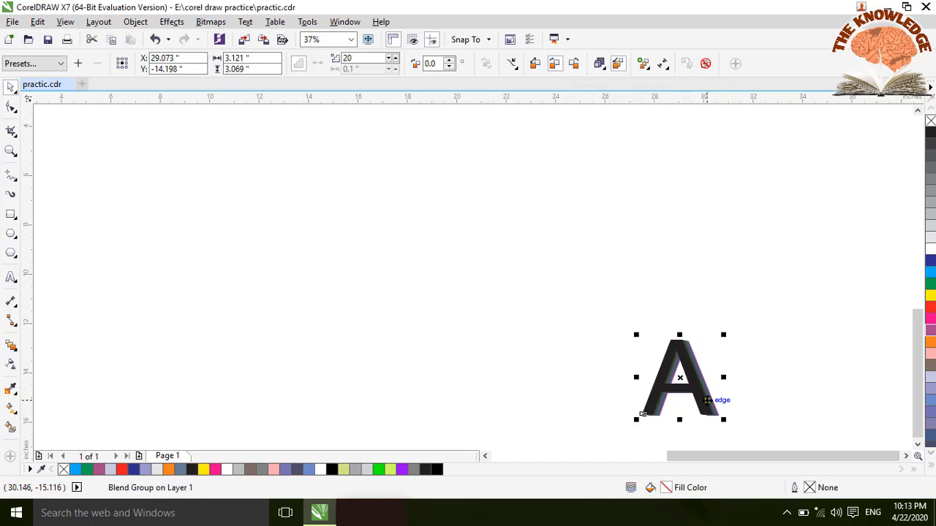
key("ctrl+z")
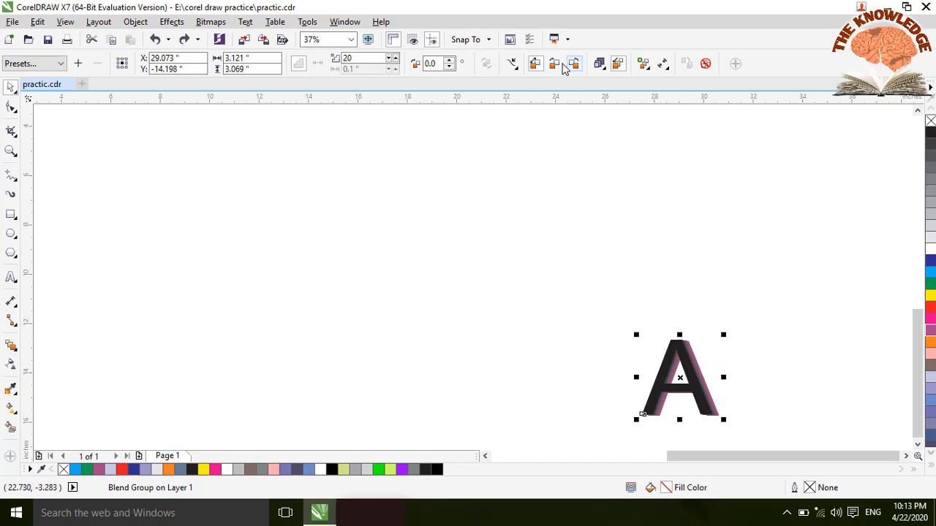
left_click(556, 65)
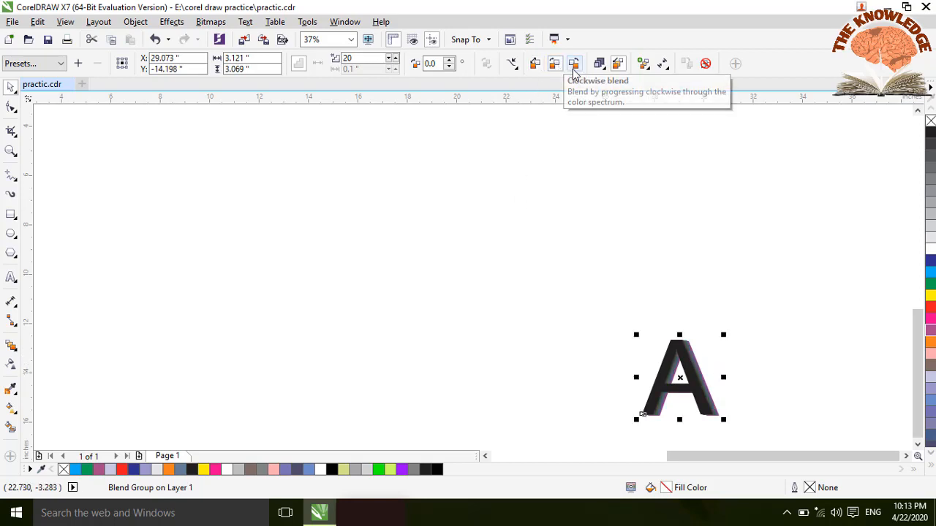
left_click(574, 64)
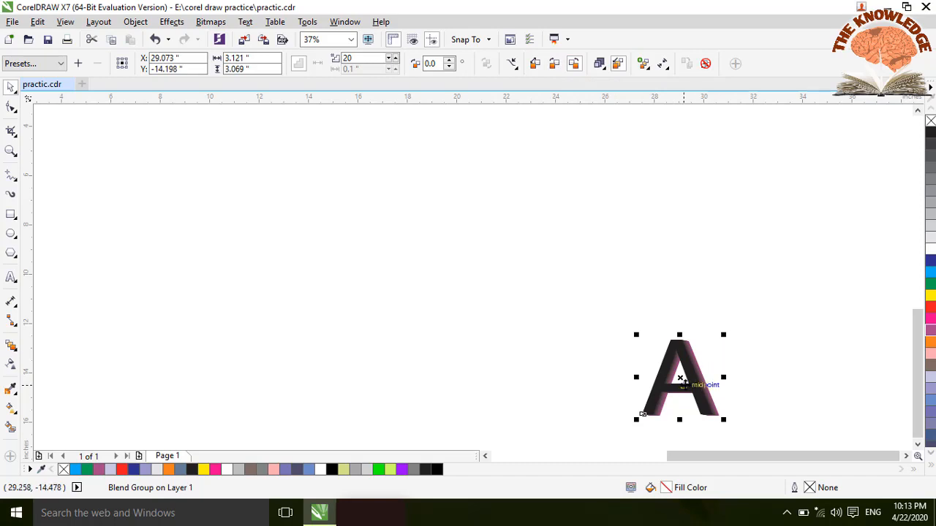
Move the blended letter A about 1 inch left and slightly down
left_click_drag(691, 384, 641, 414)
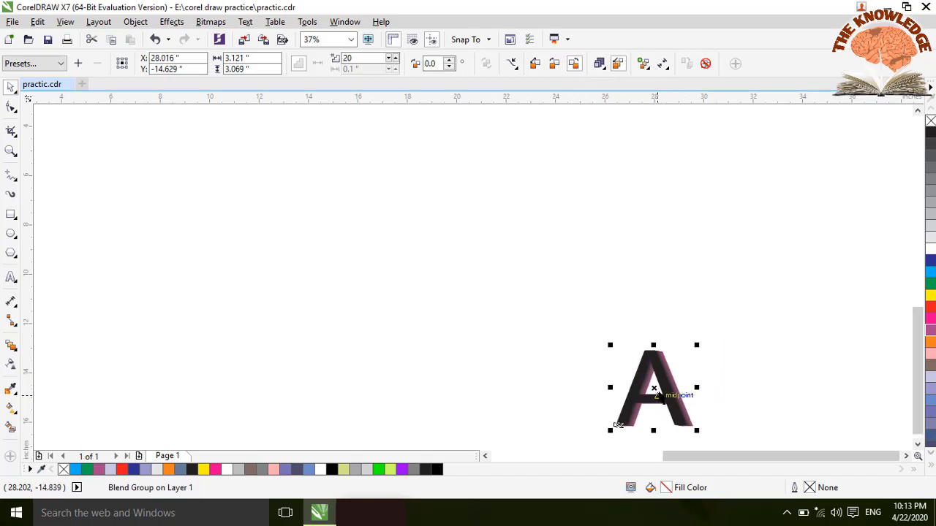
left_click(657, 388)
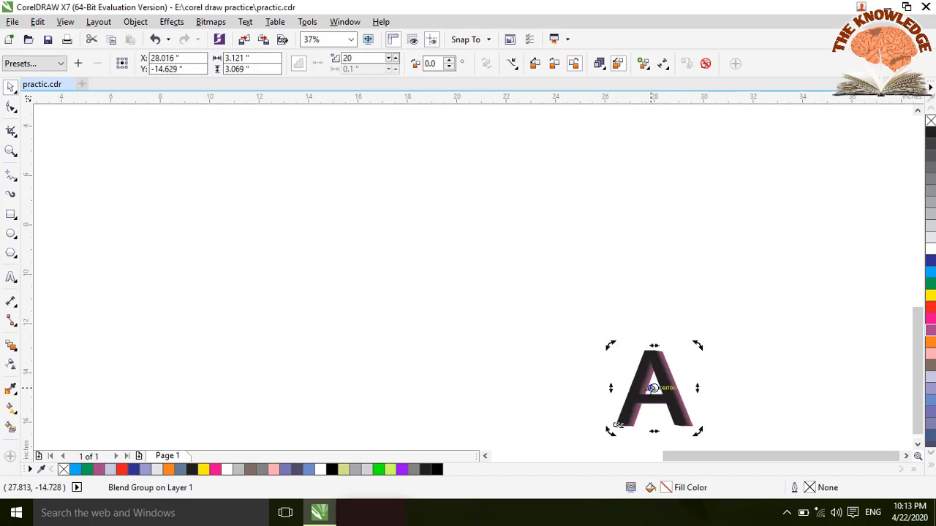
left_click(656, 388)
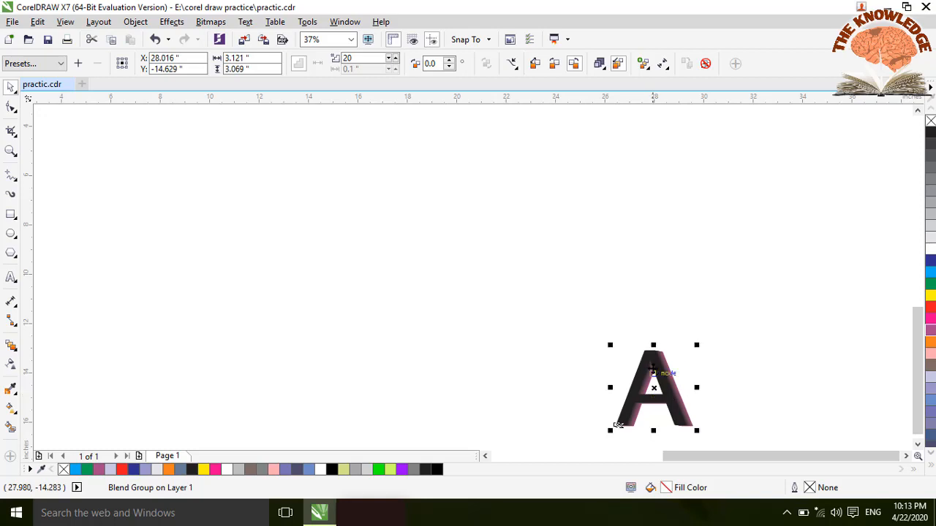
Reposition the control letters so the black A sits about 1.5 inches directly below the purple one, and select the whole blend
left_click_drag(650, 349, 671, 326)
left_click_drag(612, 291, 619, 342)
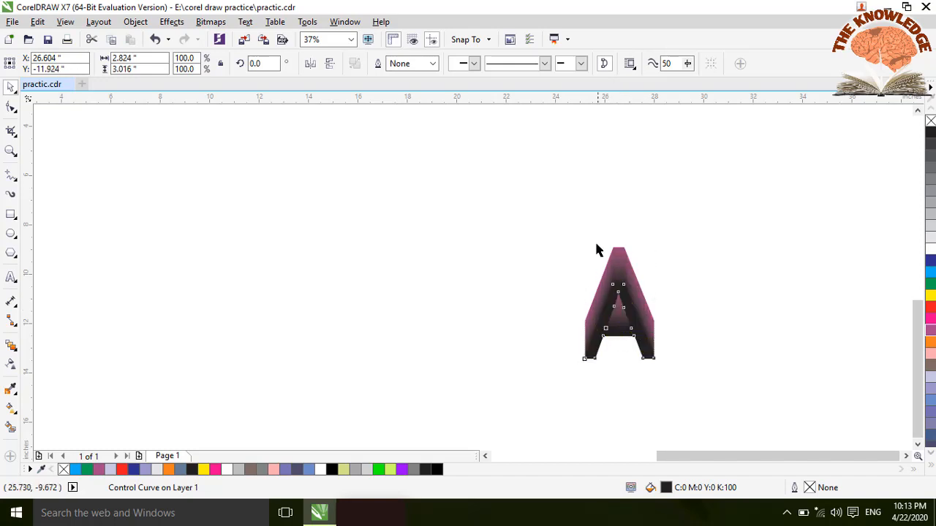
left_click_drag(596, 312, 707, 397)
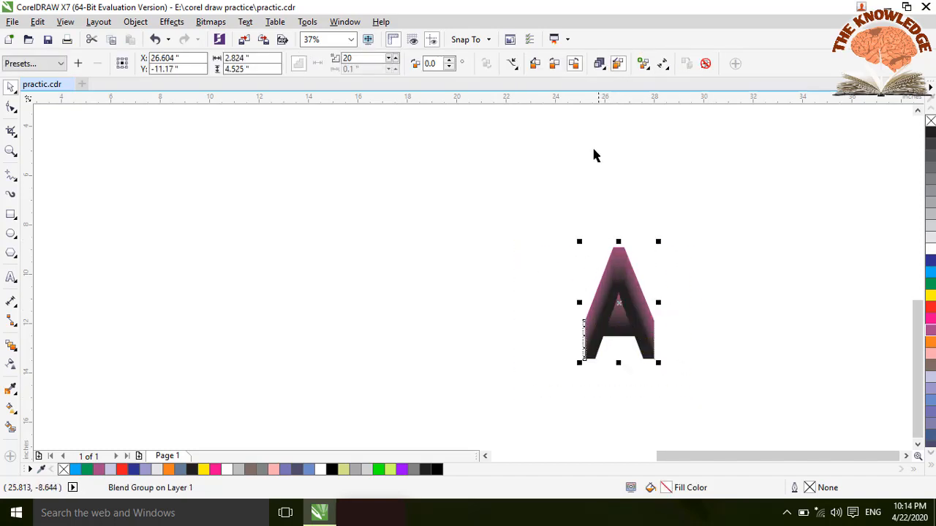
Try clockwise blend and a blue fill on the blended letter A, fill it yellow slightly lower, and set it to counterclockwise blend
left_click(556, 66)
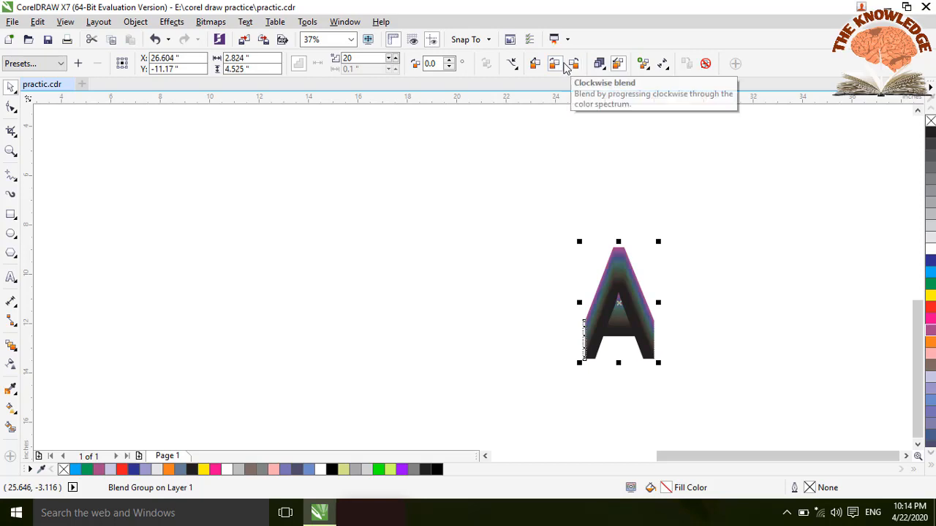
left_click(930, 272)
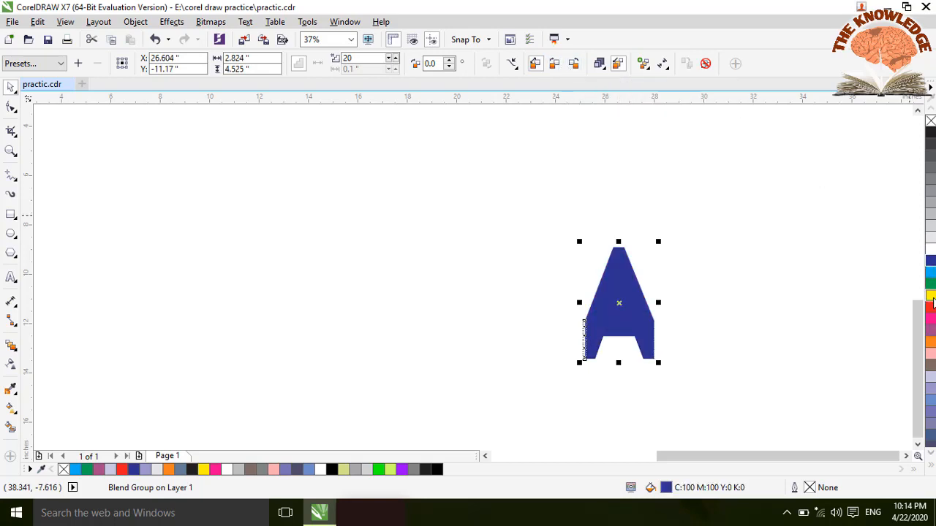
left_click(930, 296)
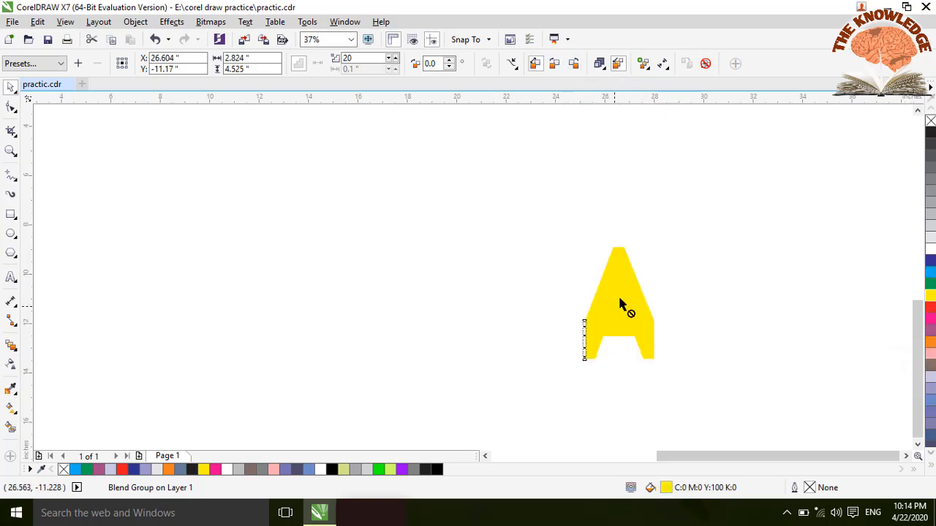
mouse_move(620, 307)
left_mouse_down()
mouse_move(623, 294)
mouse_move(623, 318)
left_mouse_up()
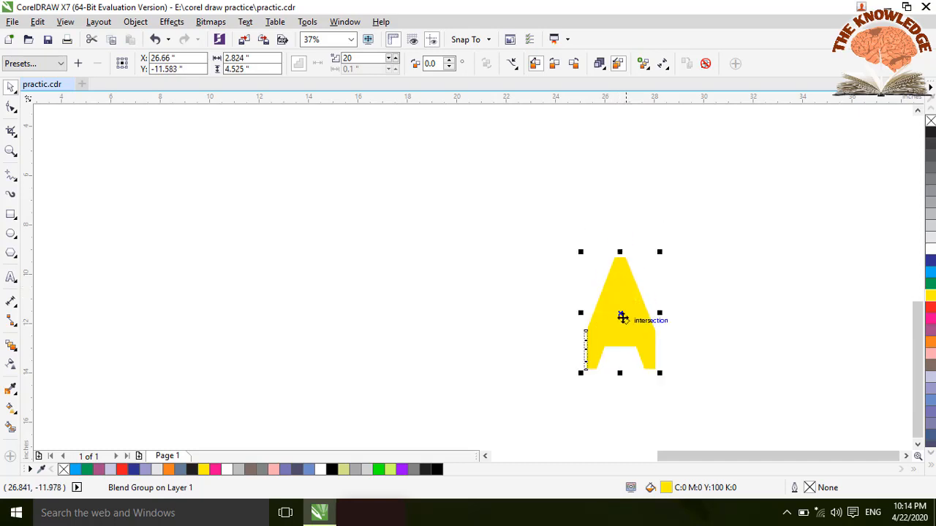
left_click(575, 65)
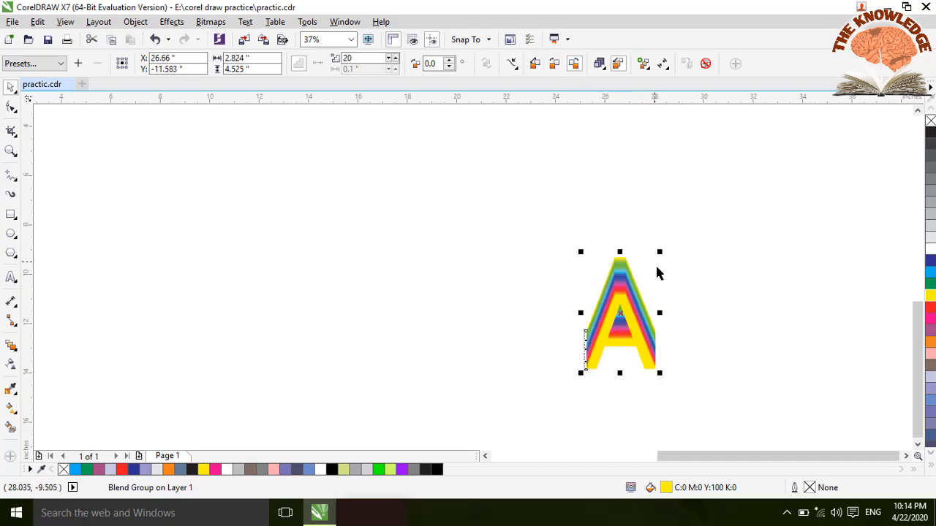
left_click(713, 345)
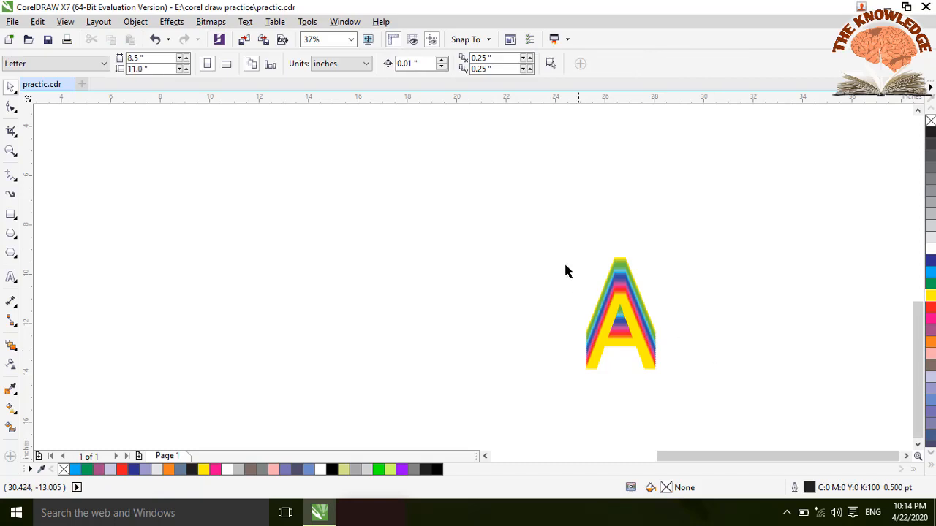
Select the letter blend and apply a linear transparency that fades from its apex down to its feet
left_click_drag(563, 246, 709, 388)
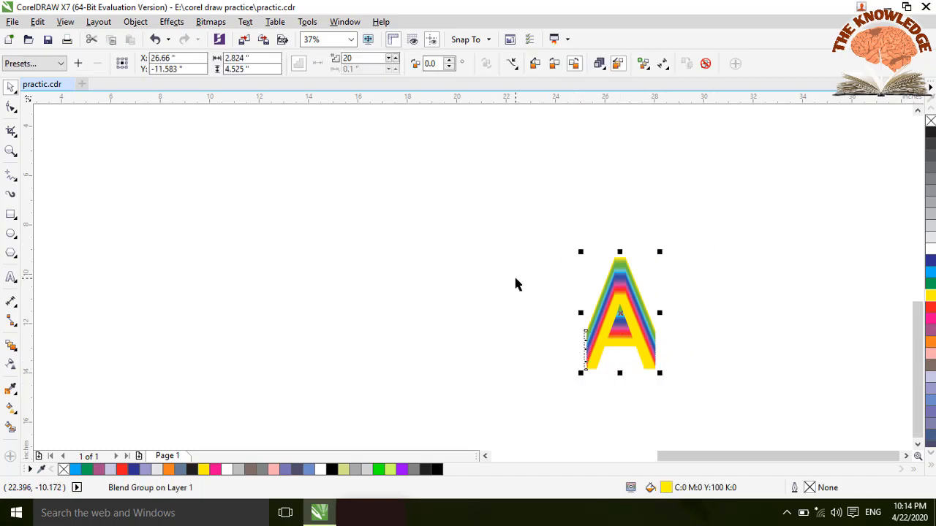
left_click(566, 238)
left_click_drag(565, 234, 727, 387)
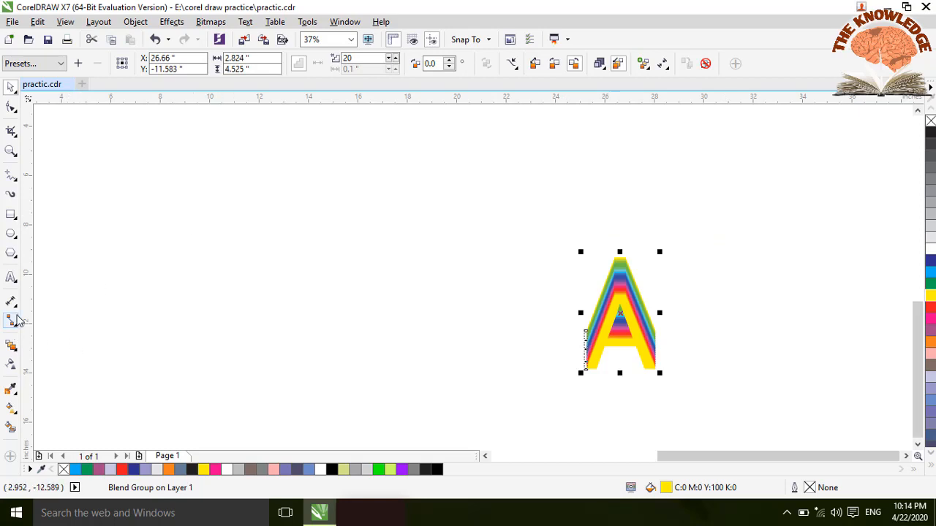
left_click(11, 364)
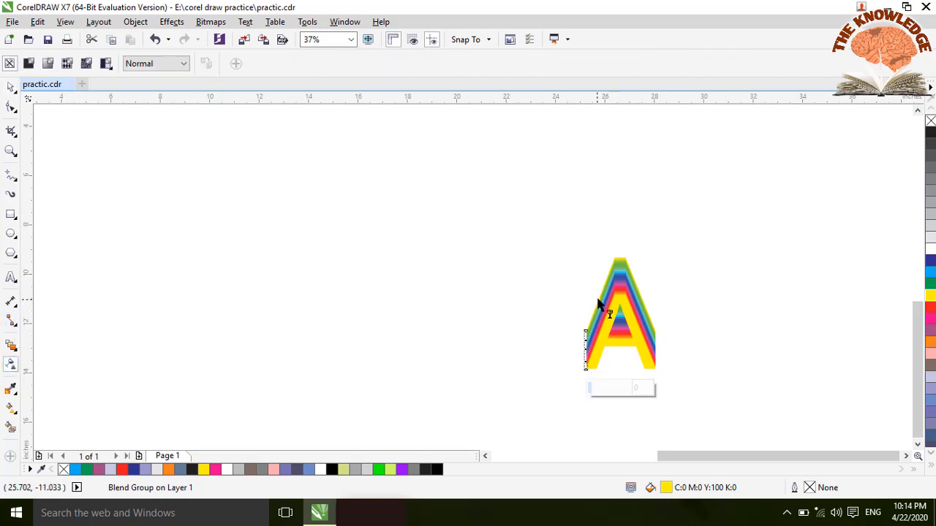
left_click_drag(599, 296, 639, 354)
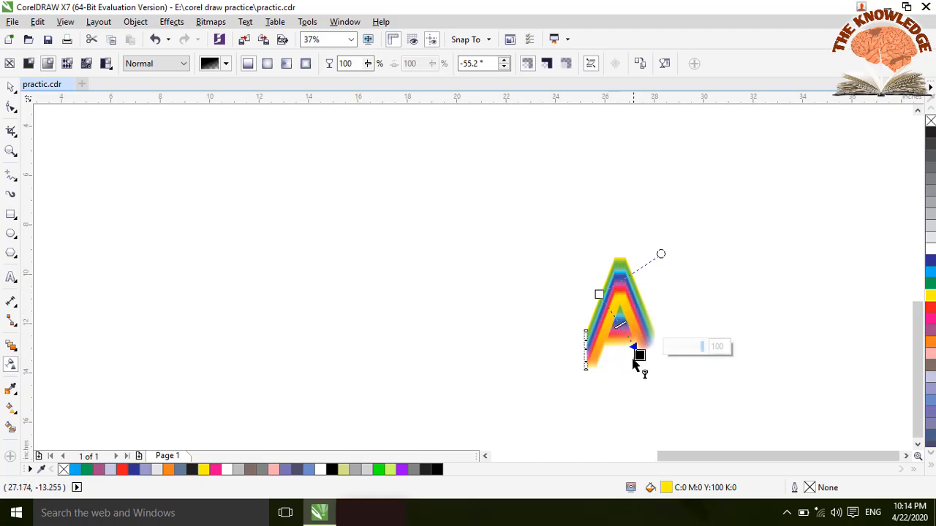
left_click_drag(639, 356, 630, 346)
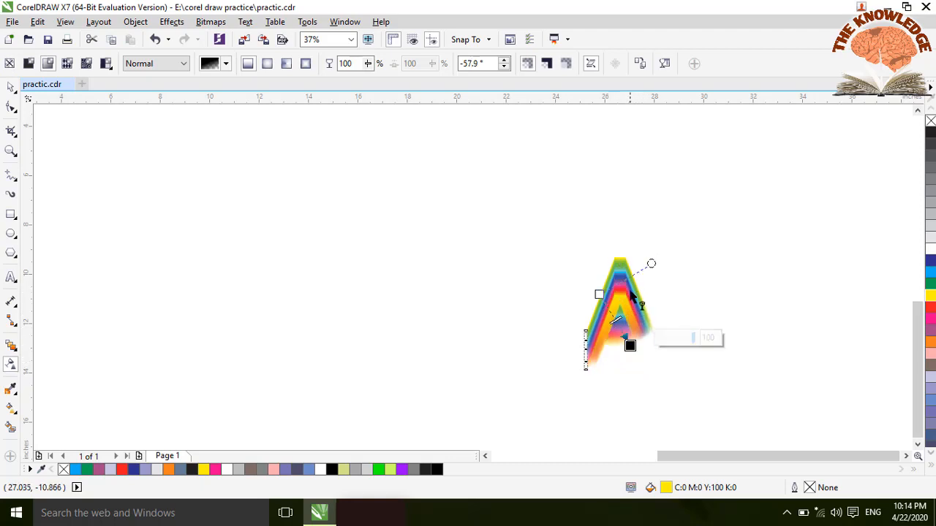
left_click_drag(620, 265, 615, 363)
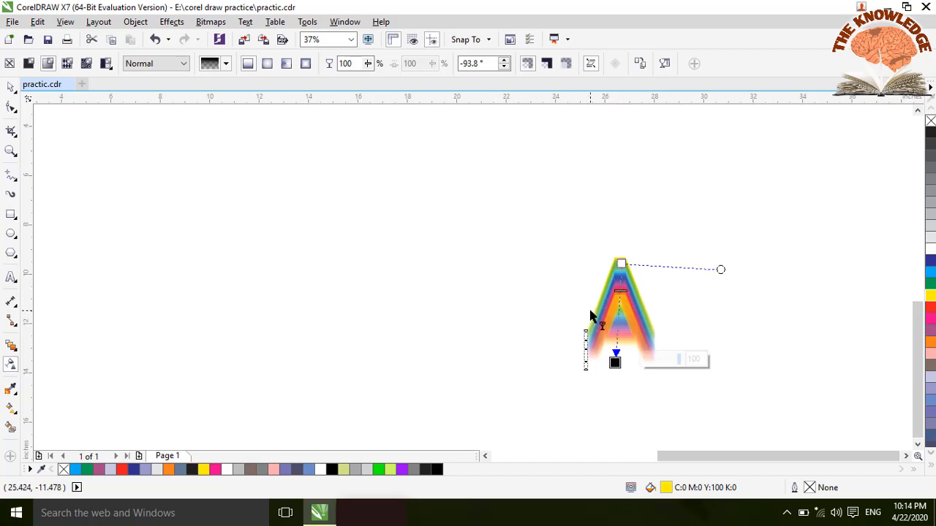
Move the blue flower group into the empty area above and right of the letter A, around X 48.2 and Y 2.6 inches
scroll(451, 373, "down", 4)
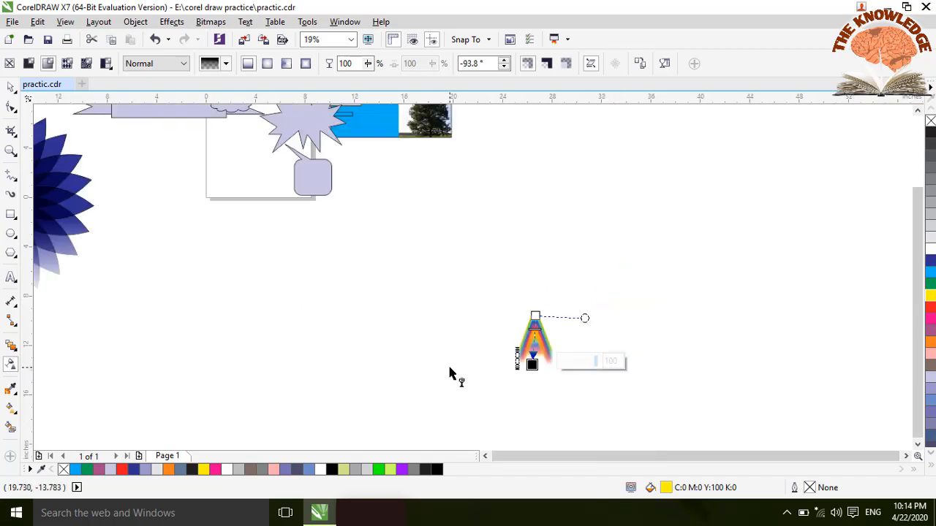
scroll(451, 373, "up", 1)
scroll(451, 373, "down", 1)
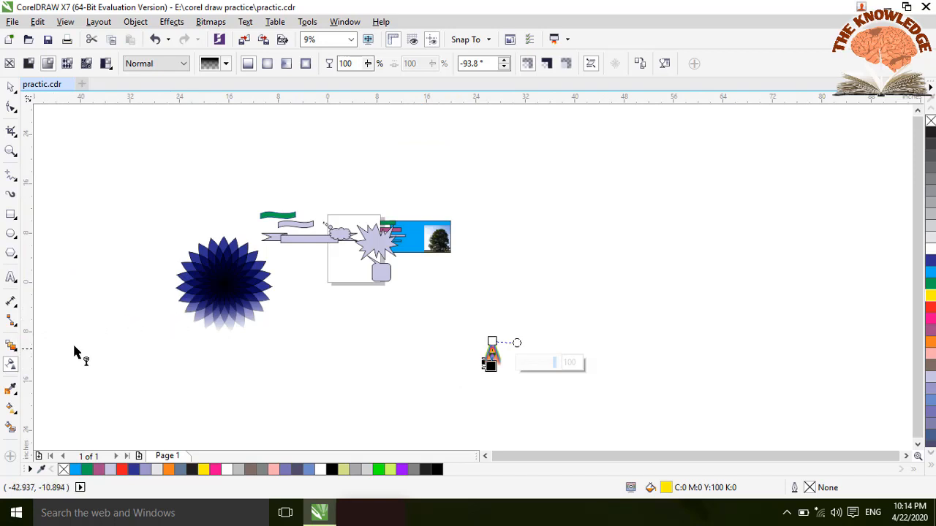
left_click(10, 86)
left_click_drag(154, 232, 277, 347)
left_click_drag(224, 283, 624, 268)
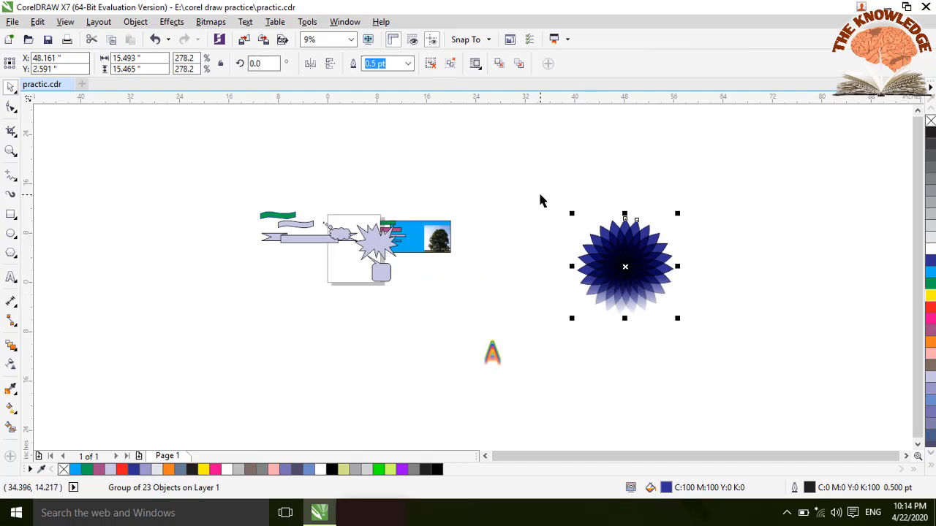
Add a Drop Shadow to the flower group with the Perspective Bottom Left preset and adjust its opacity to 40
left_click_drag(540, 195, 712, 345)
left_click(13, 348)
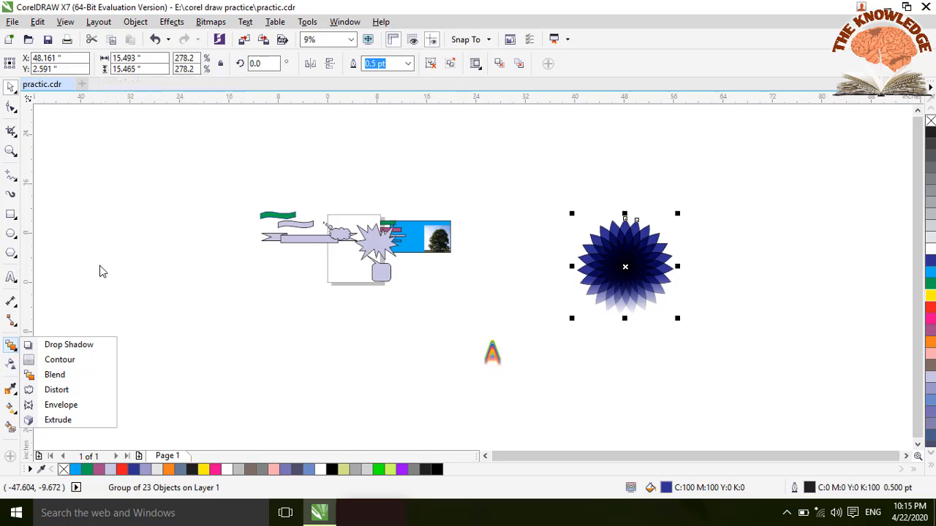
left_click(64, 345)
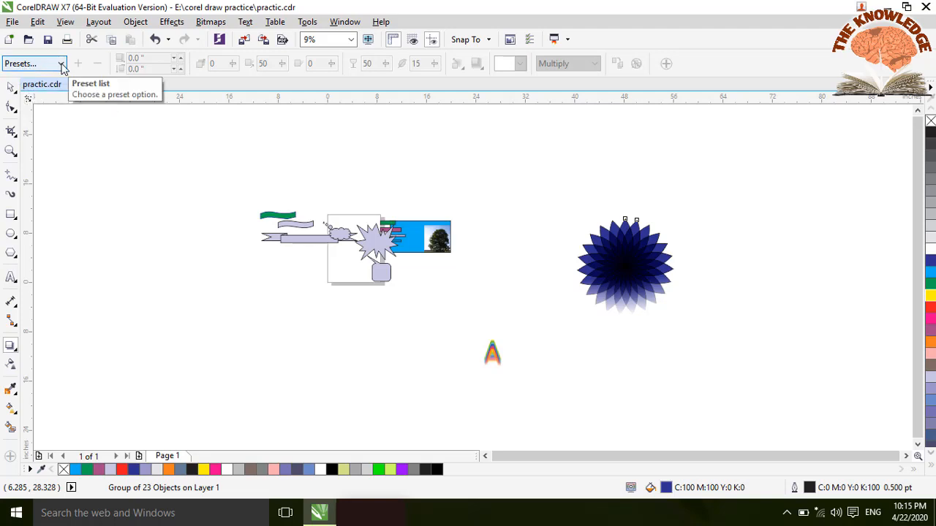
left_click(61, 65)
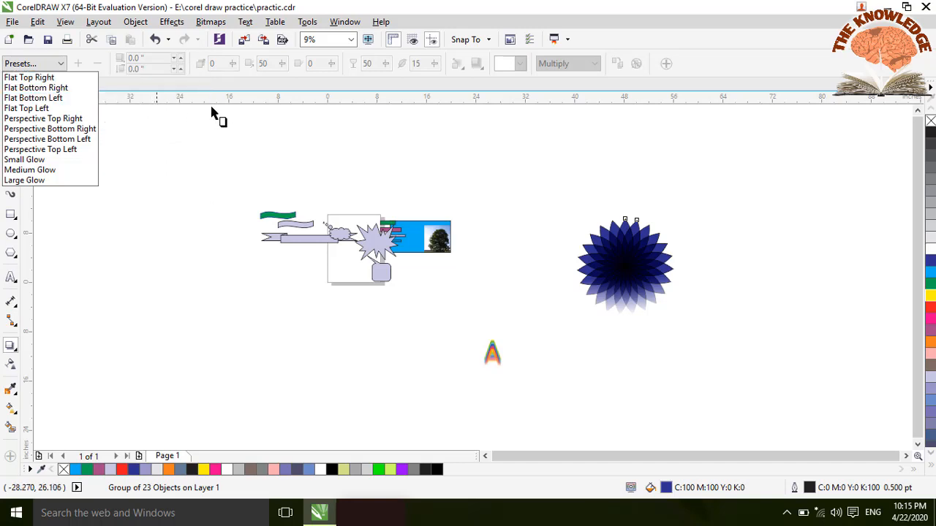
left_click(46, 140)
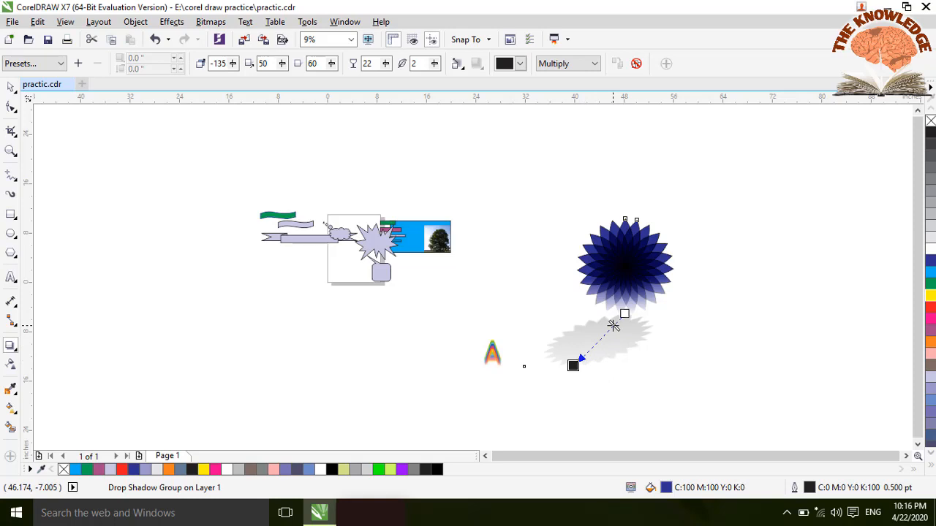
left_click_drag(612, 326, 599, 340)
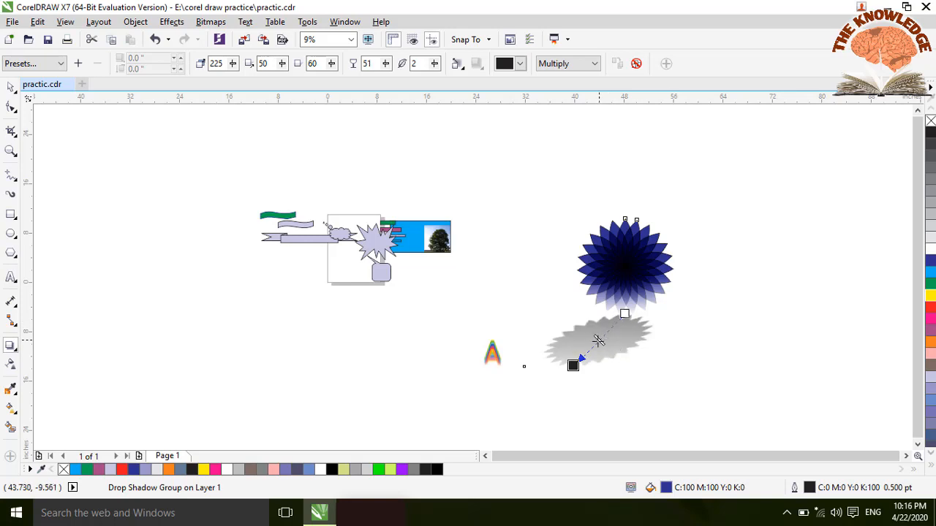
mouse_move(603, 338)
left_mouse_down()
mouse_move(595, 334)
mouse_move(604, 330)
left_mouse_up()
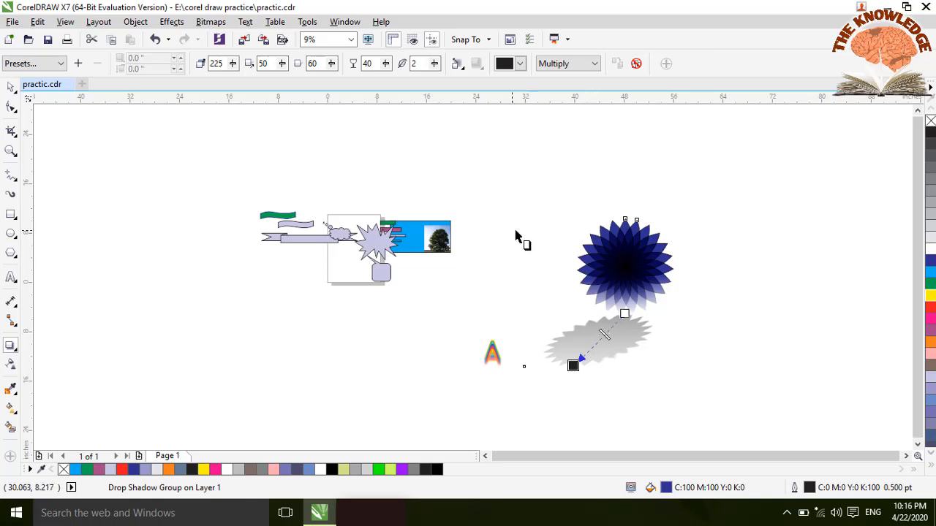
Try yellow, lime green and light pink shadow colors, set the flower's shadow to hot pink, and lower its opacity to 31
left_click(519, 64)
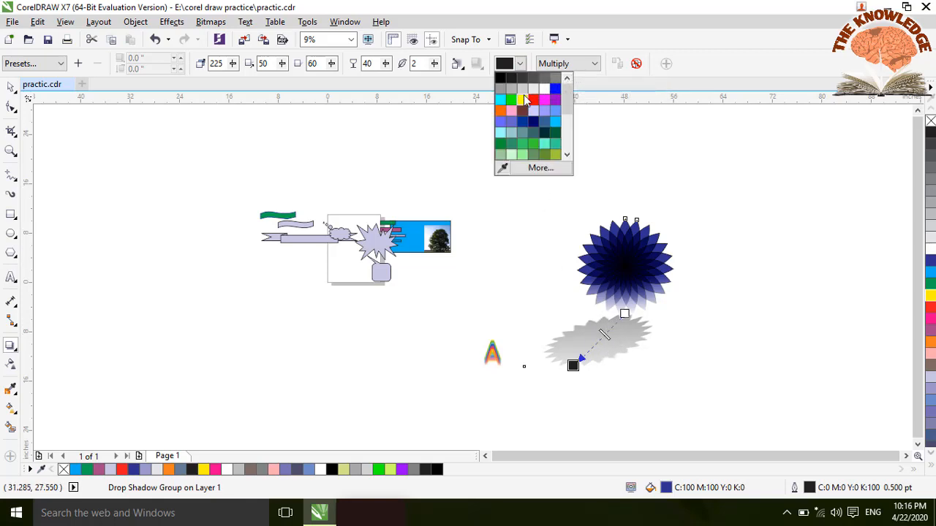
left_click(523, 99)
left_click(519, 63)
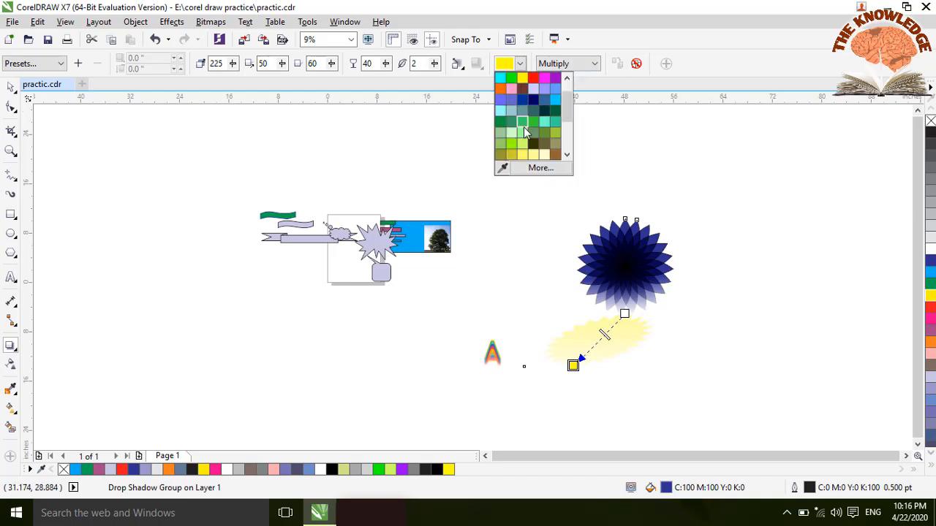
left_click(515, 138)
left_click(520, 63)
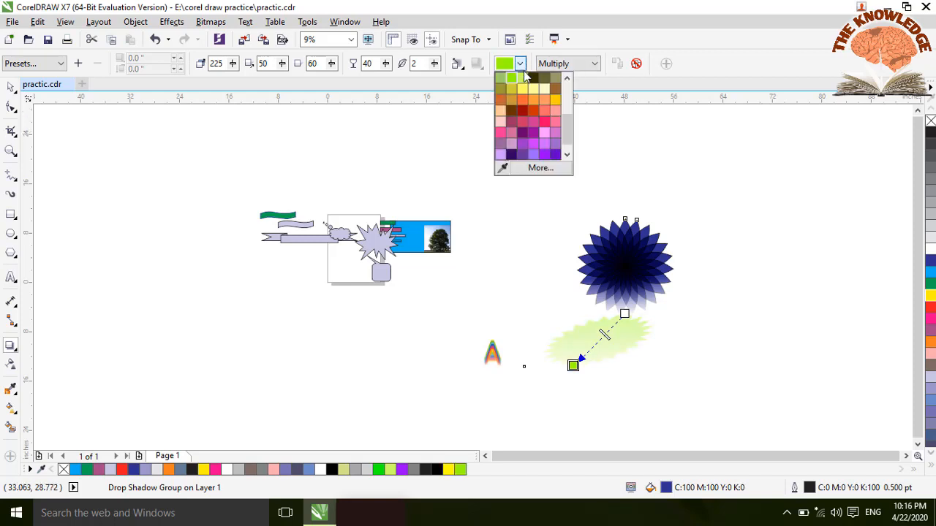
left_click(547, 134)
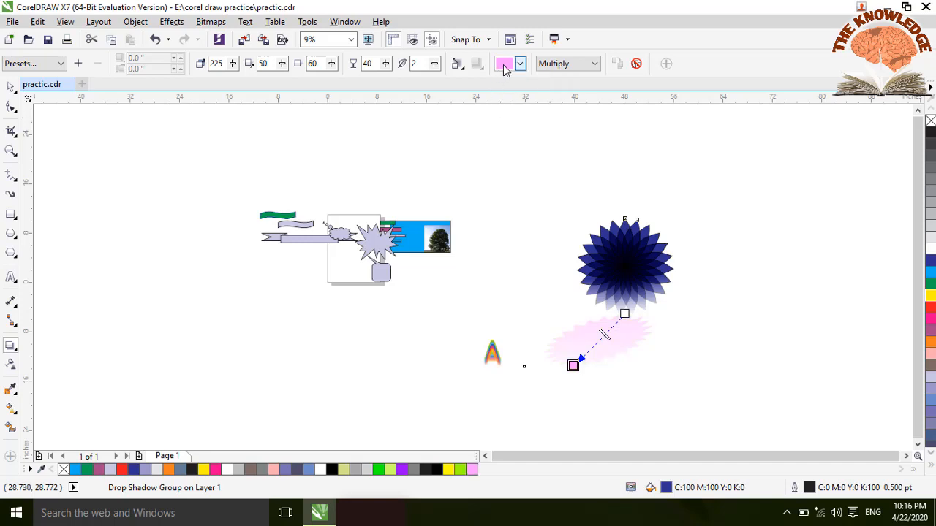
left_click(505, 63)
left_click(548, 110)
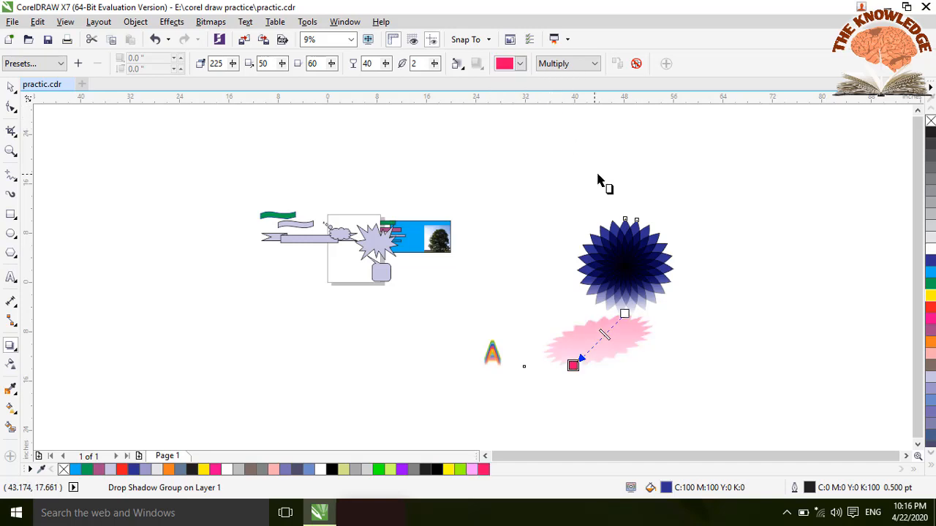
left_click_drag(604, 335, 609, 331)
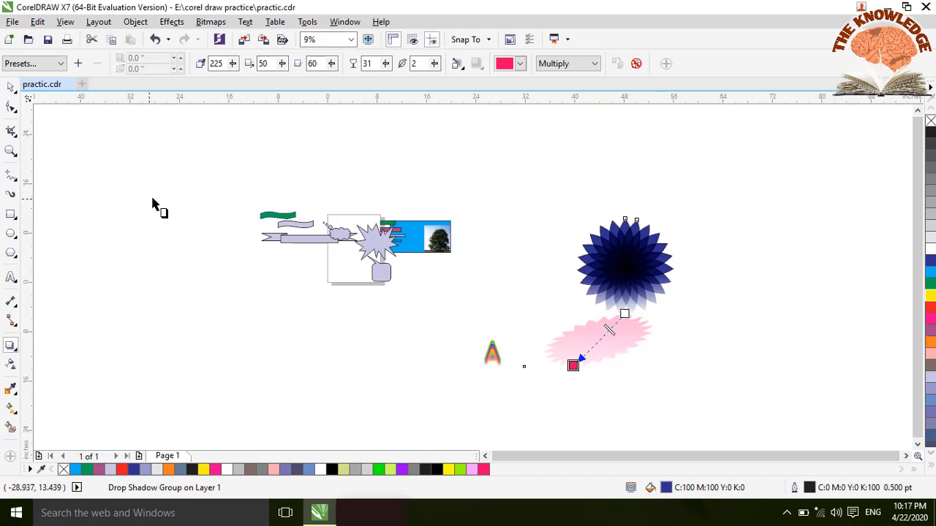
Switch the flower's shadow to the Perspective Top Right preset and stretch it outward to a 43-degree angle
left_click(60, 64)
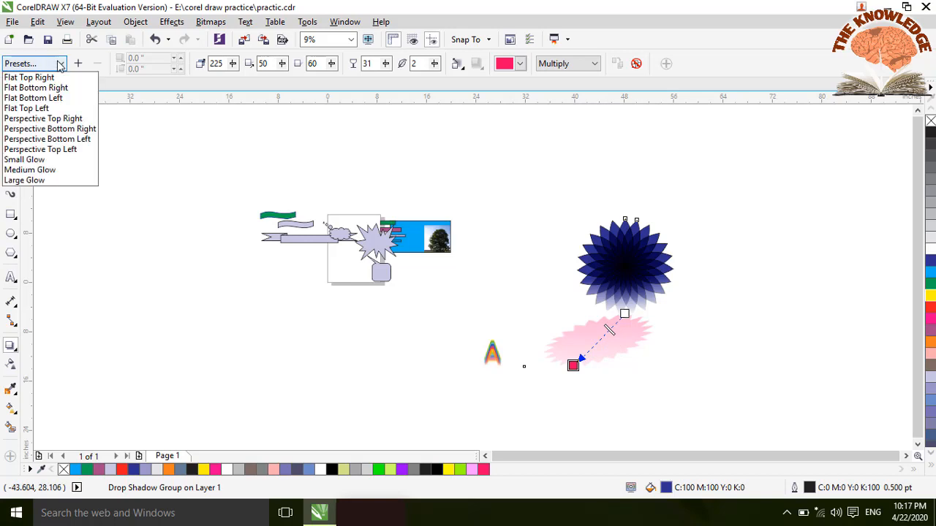
left_click(59, 119)
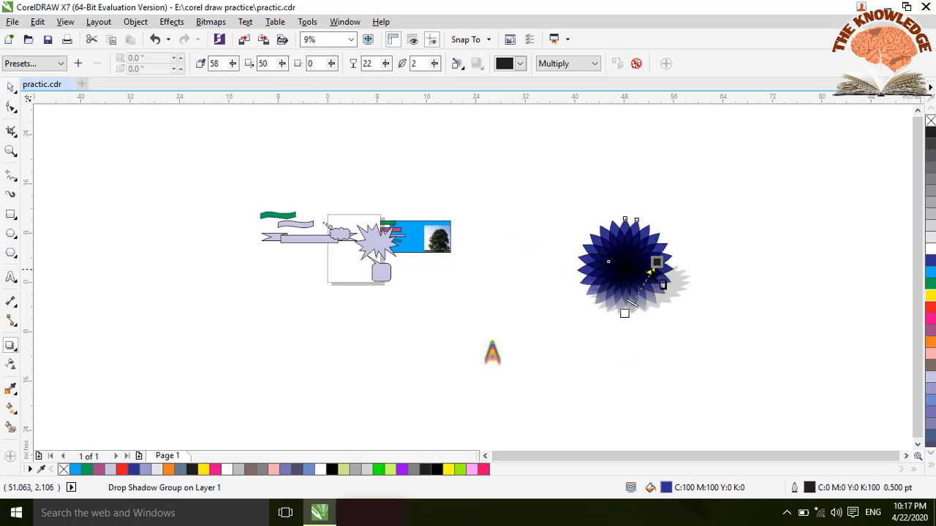
left_click_drag(654, 265, 672, 268)
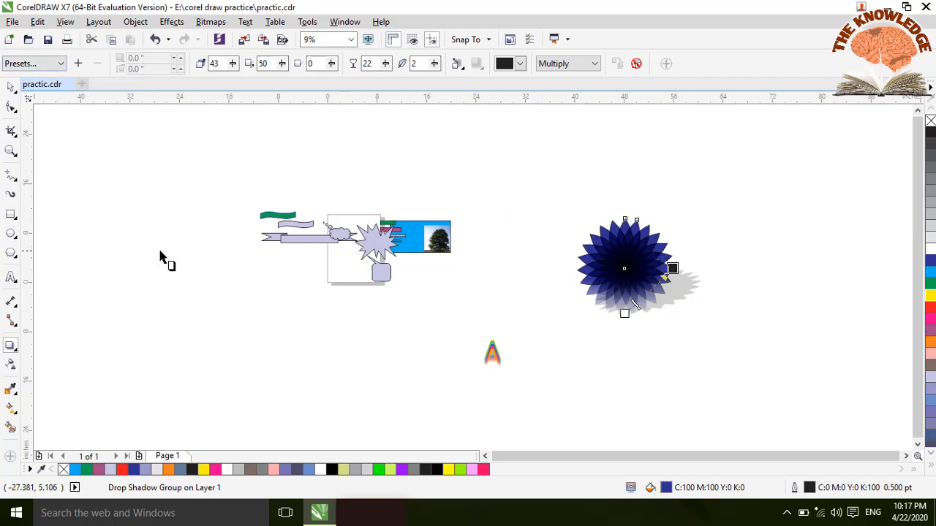
Draw a light blue rectangle about 33 by 18 inches below the banners, and add a purple copy narrowed to 72% over its left part
left_click(11, 215)
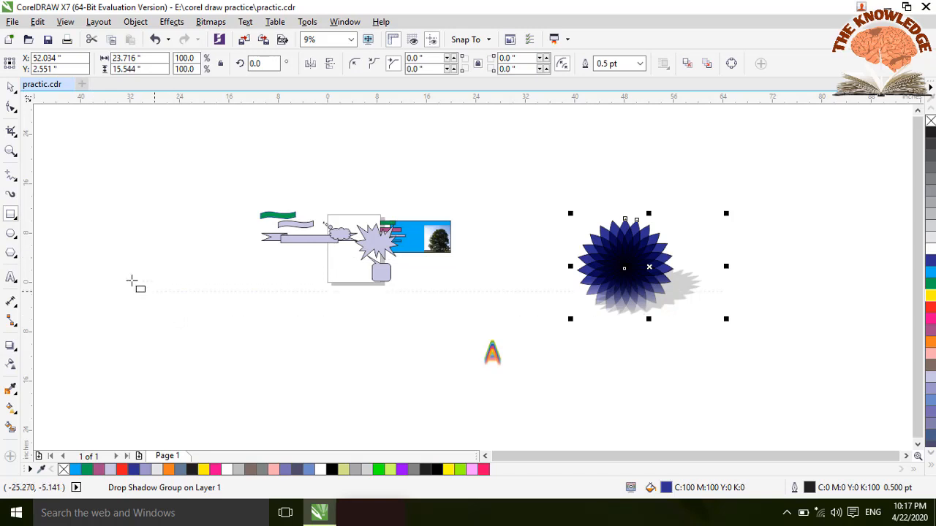
left_click_drag(68, 256, 271, 369)
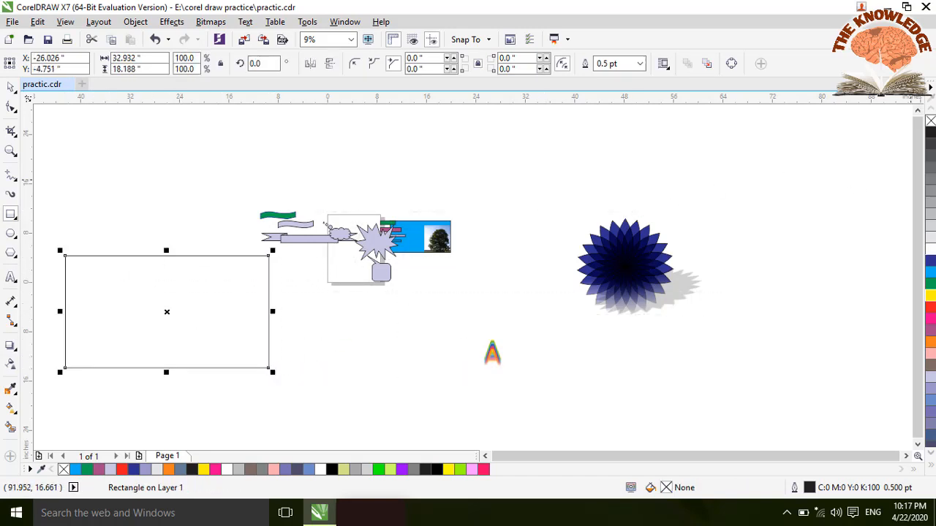
left_click(931, 273)
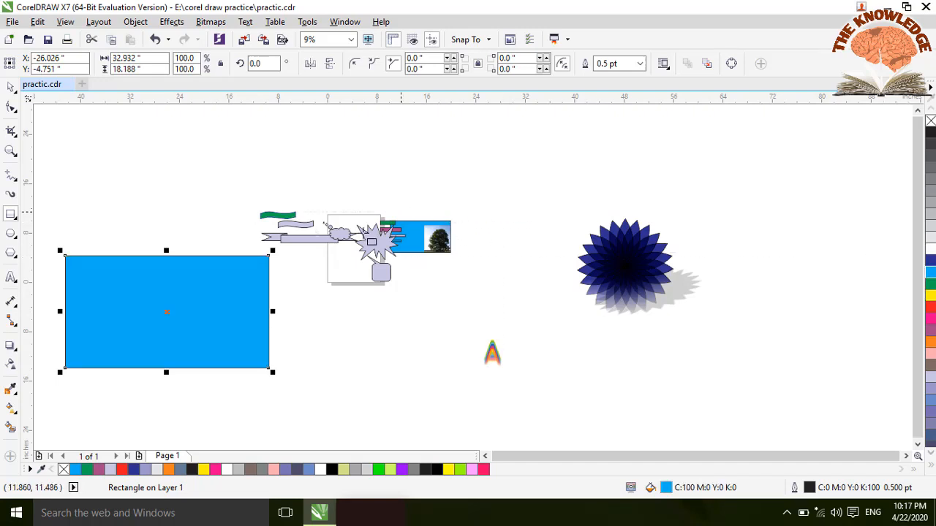
left_click_drag(272, 311, 215, 311)
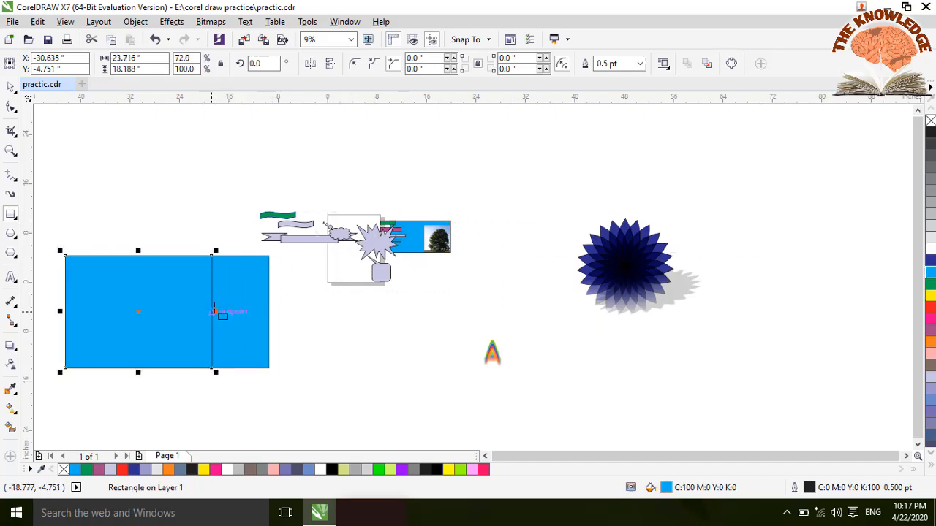
left_click(931, 335)
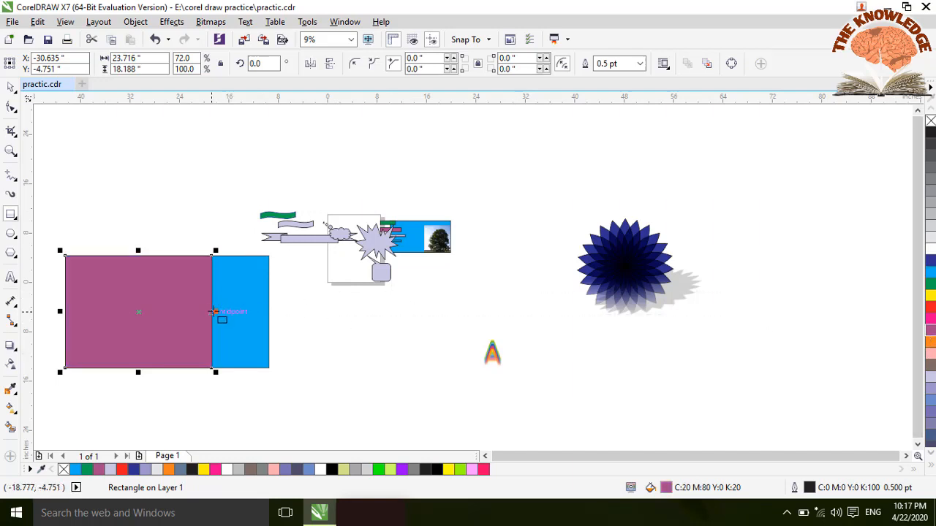
Narrow the purple rectangle to about 8.3 inches wide and convert it to curves
left_click_drag(213, 311, 119, 304)
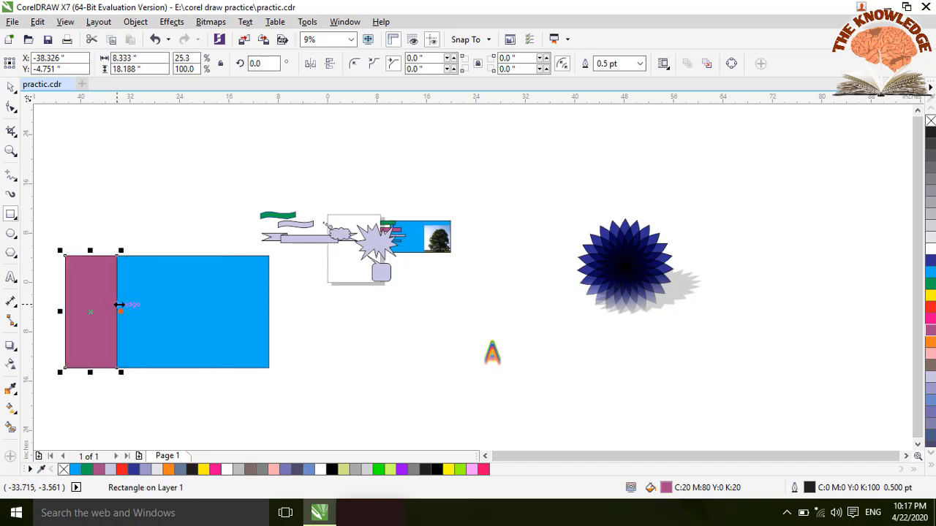
key("ctrl+q")
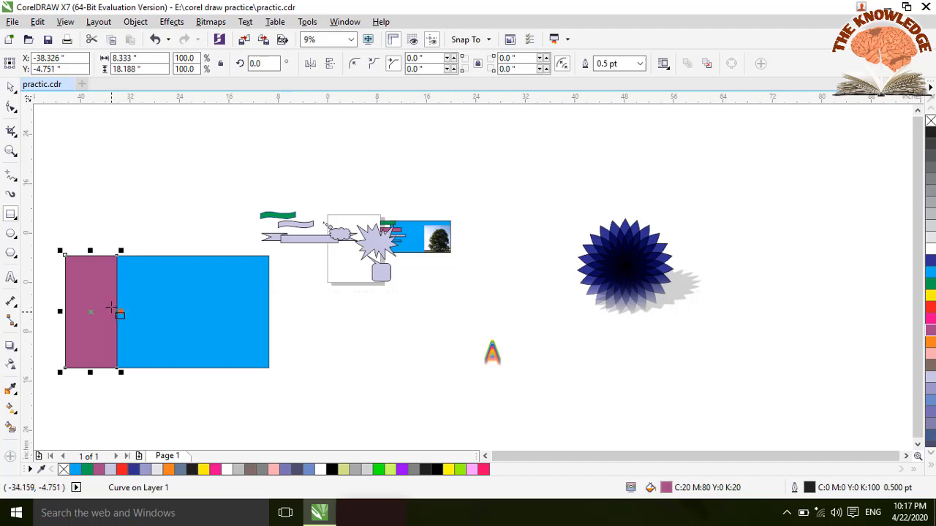
Turn the purple shape's straight right edge into a curve and bow it outward until the shape is about 13.8 inches wide
key("F10")
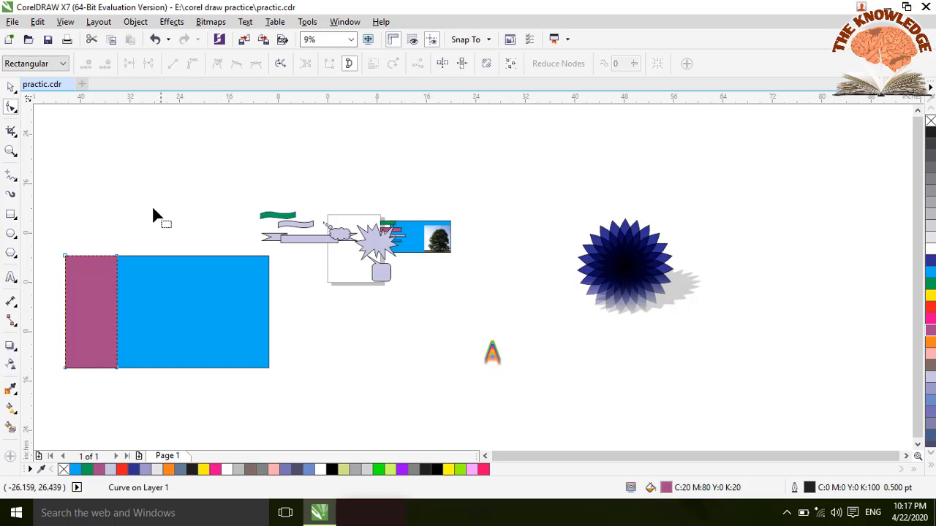
left_click(115, 312)
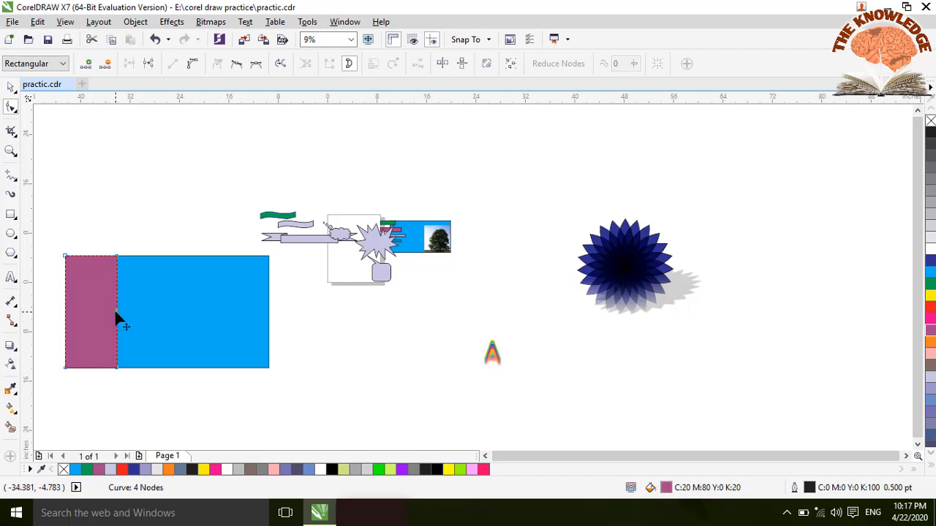
left_click(195, 65)
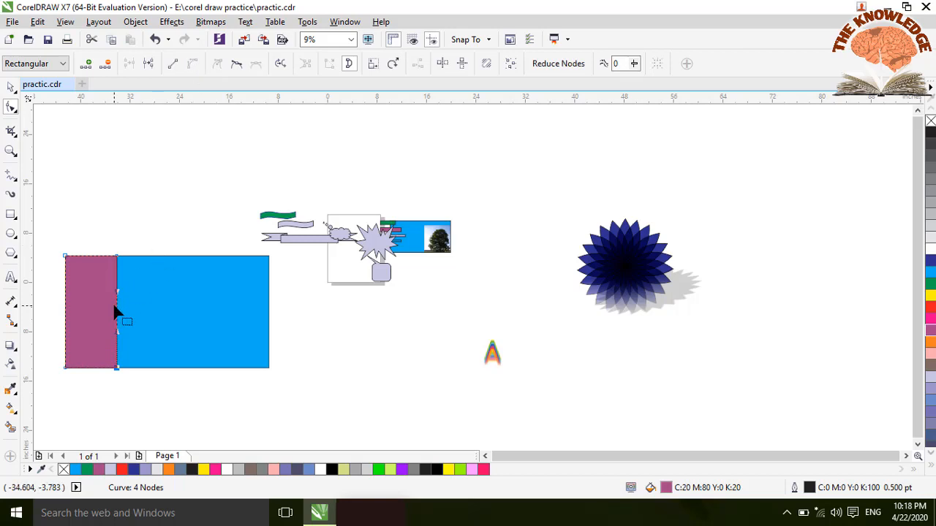
left_click_drag(117, 309, 150, 312)
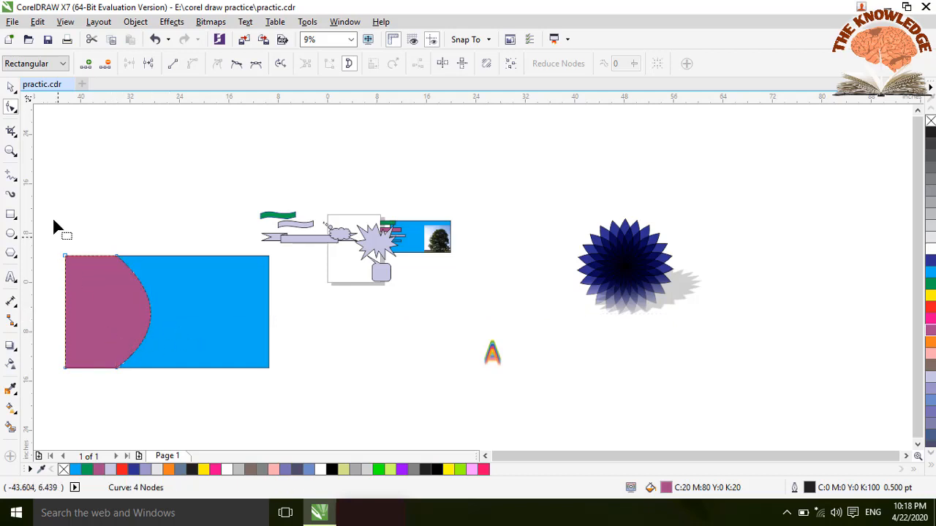
left_click(11, 87)
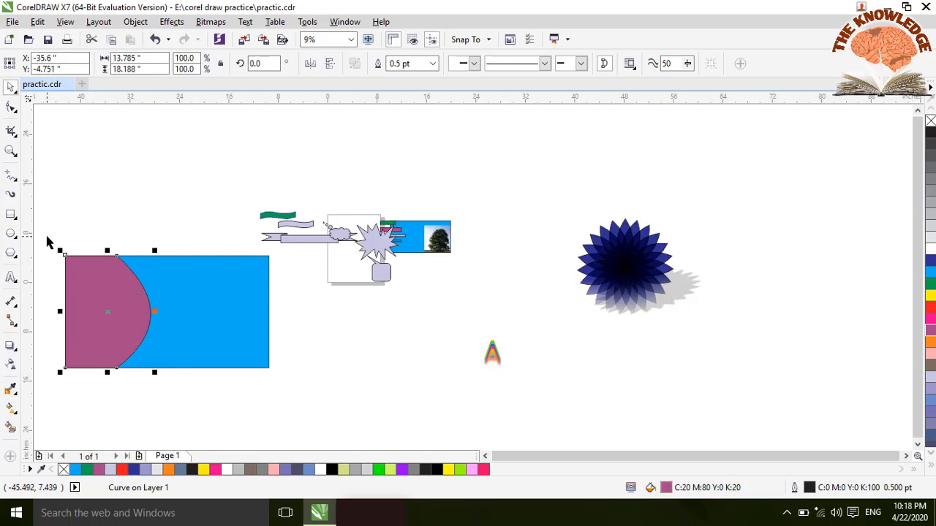
Add a Drop Shadow with the Perspective Top Right preset to the purple shape and swing its angle to 90 degrees
left_click_drag(46, 240, 160, 382)
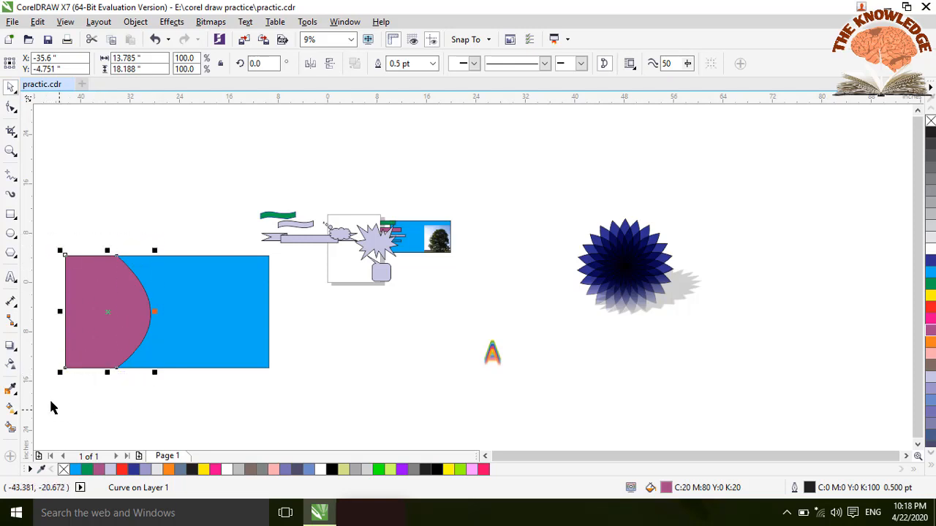
left_click(11, 345)
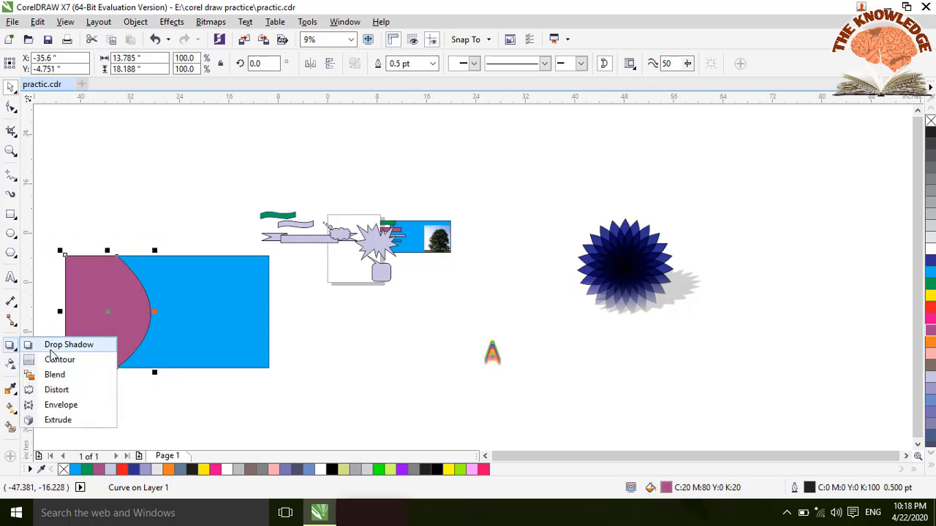
left_click(51, 348)
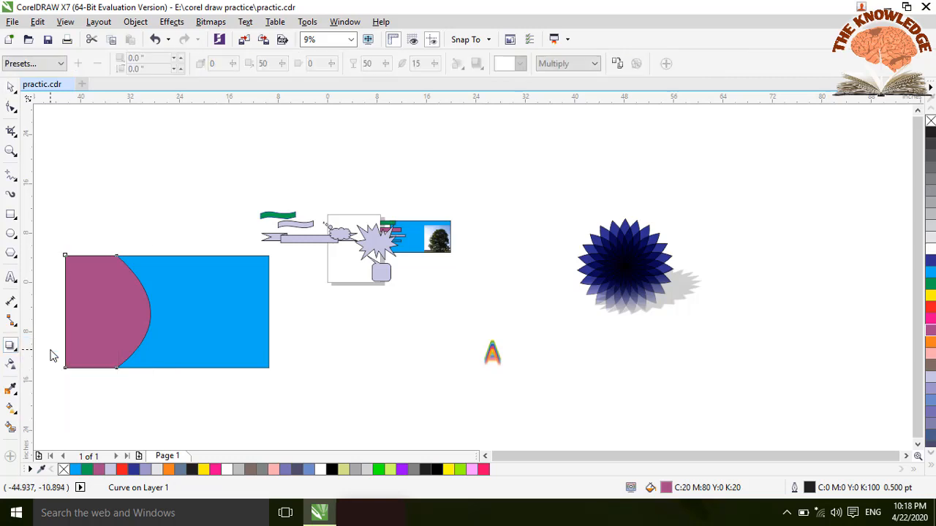
left_click(61, 63)
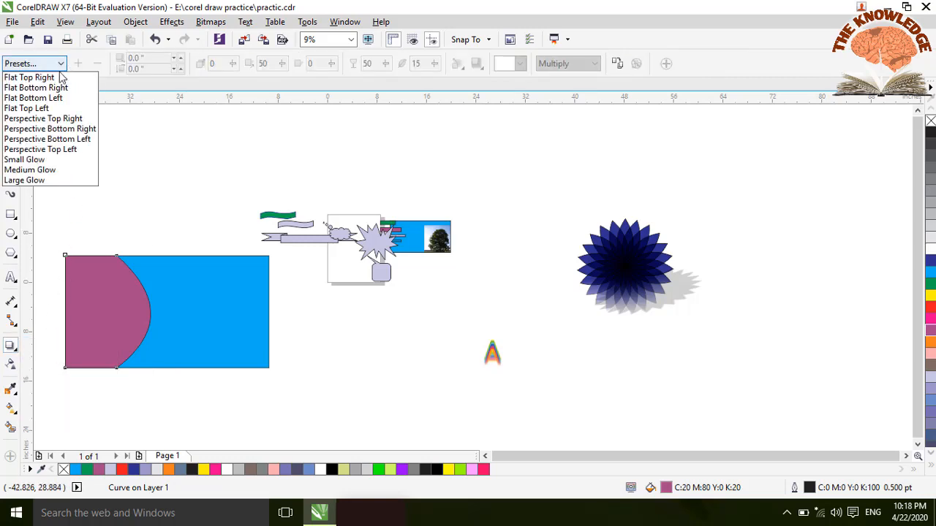
left_click(46, 123)
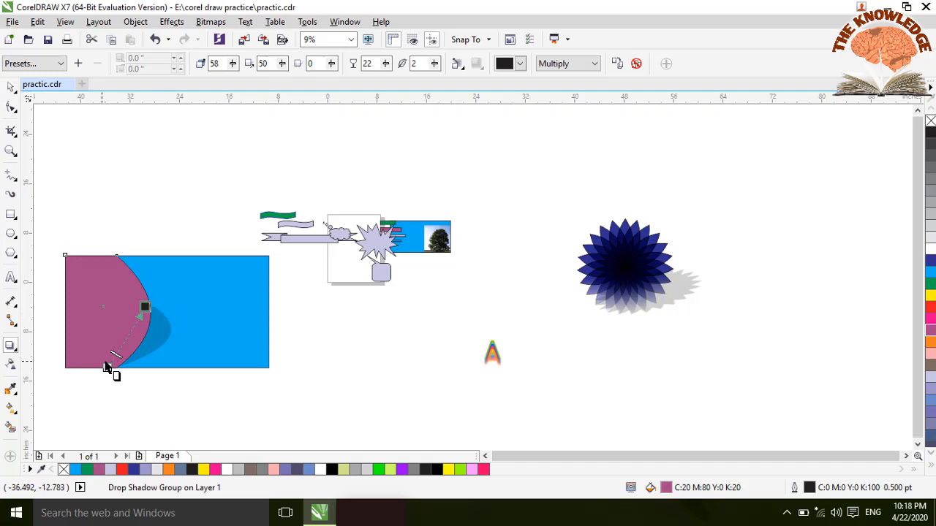
left_click_drag(108, 367, 110, 348)
left_click_drag(143, 307, 108, 255)
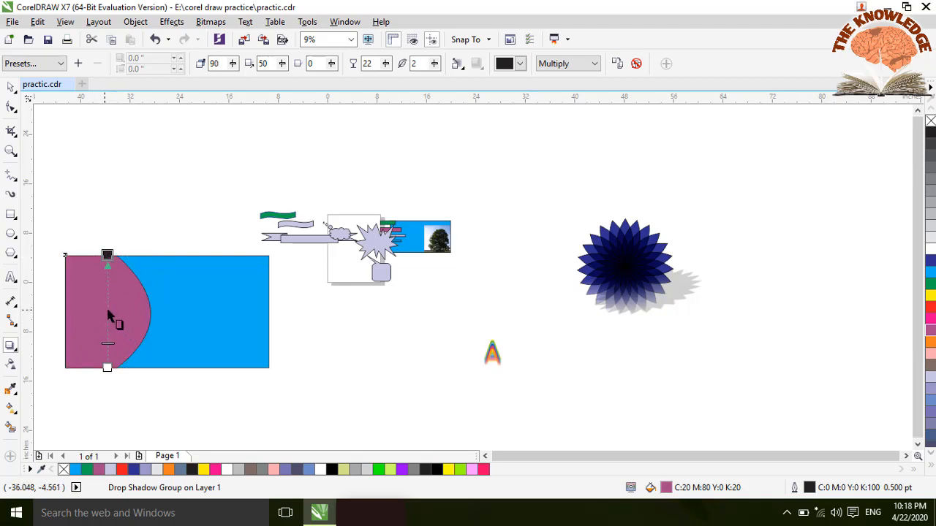
Try a flat shadow offset about 1.3 inches to the right with opacity 47, and undo the opacity and offset changes
left_click_drag(107, 310, 157, 312)
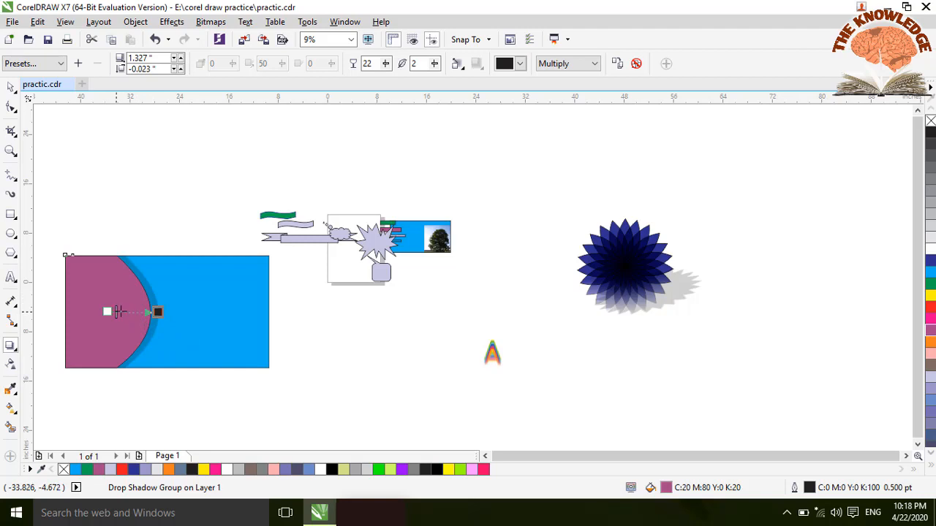
left_click_drag(118, 312, 129, 312)
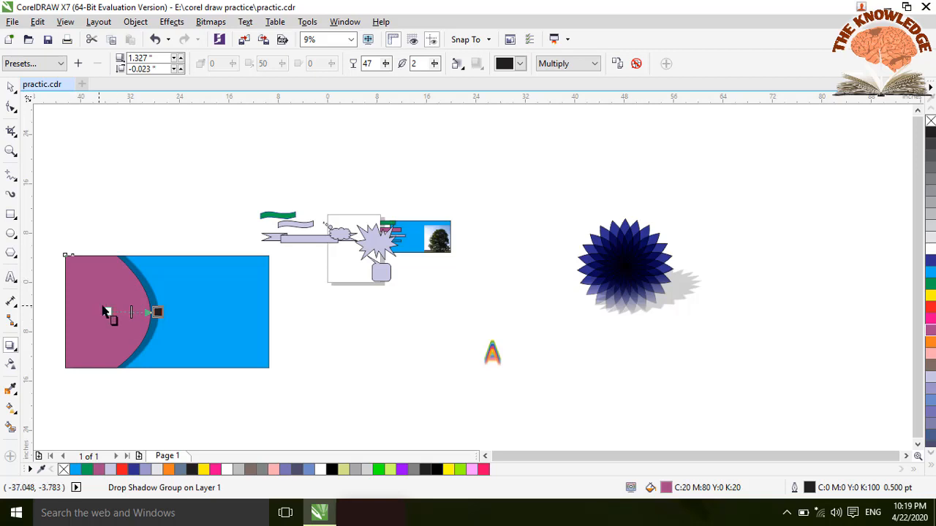
key("ctrl+z")
key("ctrl+z")
key("ctrl+z")
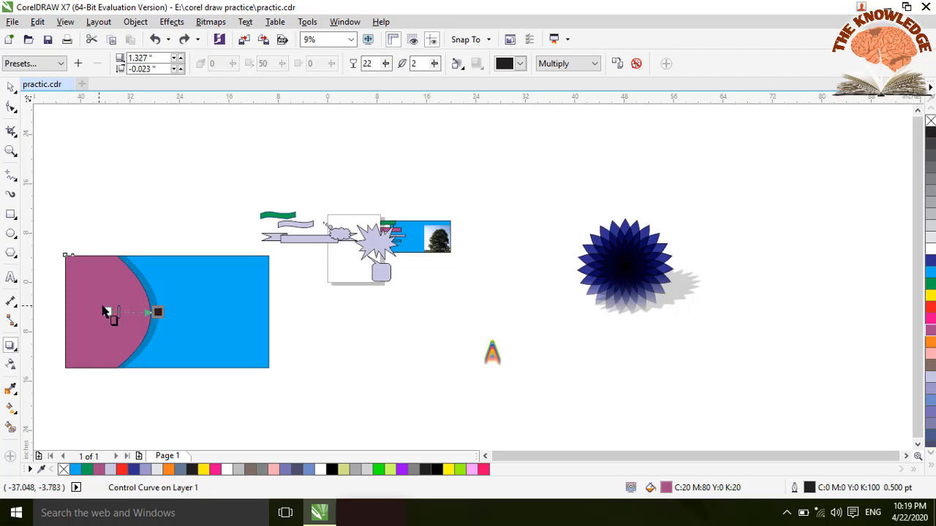
Switch the purple shape's shadow to the Small Glow preset, offset it about 1.3 inches to the right and color it black
left_click(60, 63)
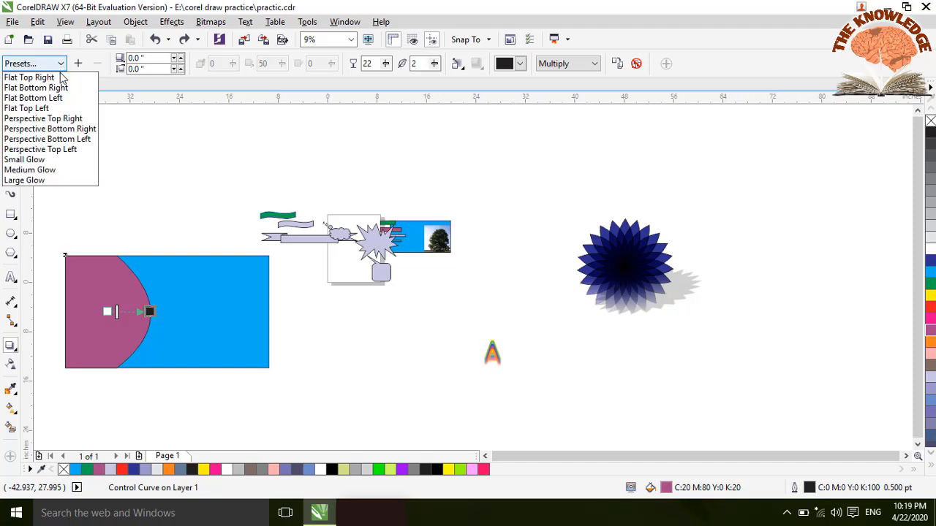
left_click(50, 159)
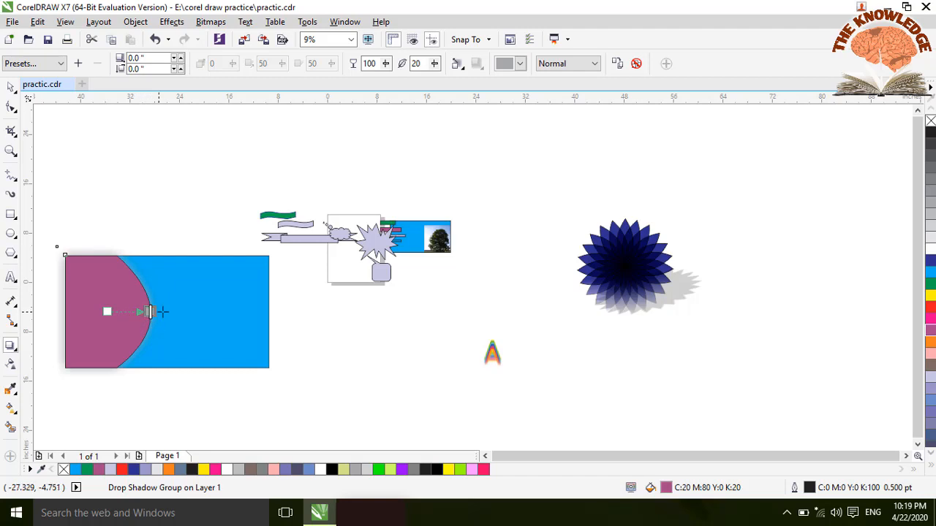
left_click_drag(107, 312, 64, 313)
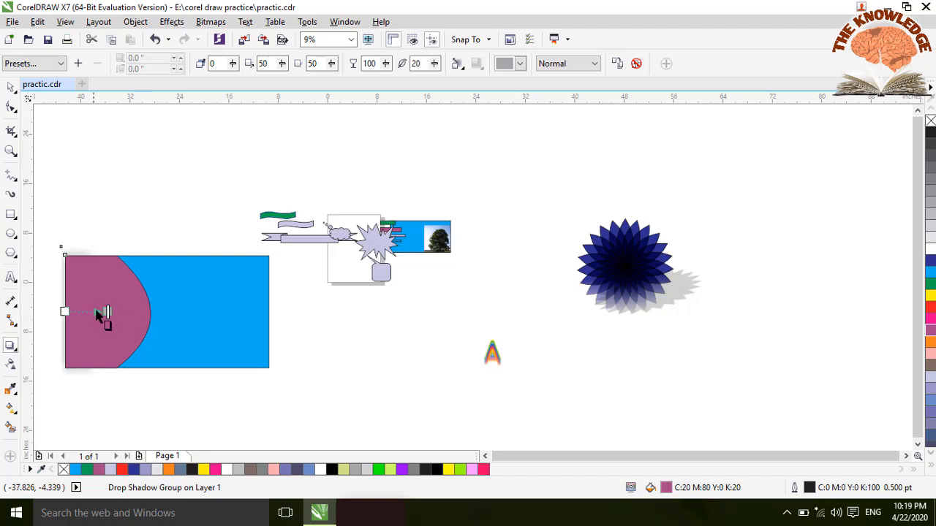
left_click_drag(106, 313, 167, 320)
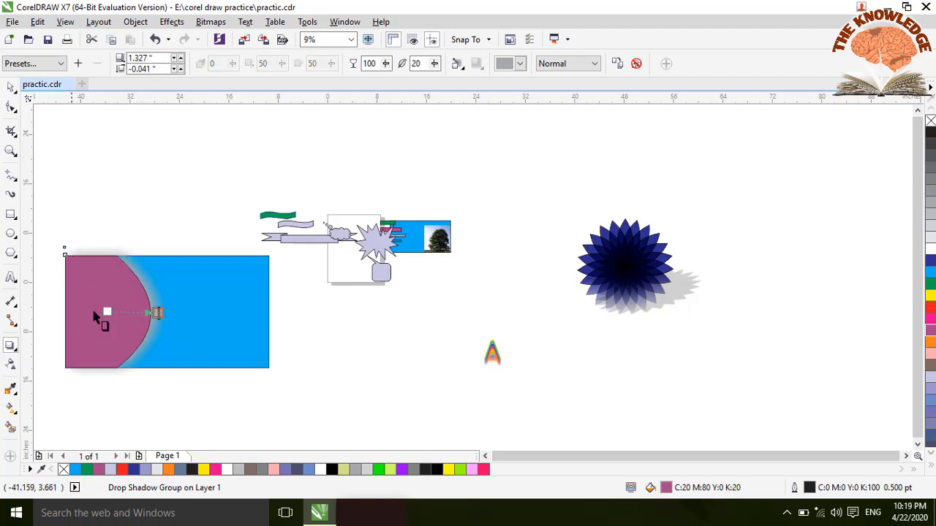
left_click(520, 64)
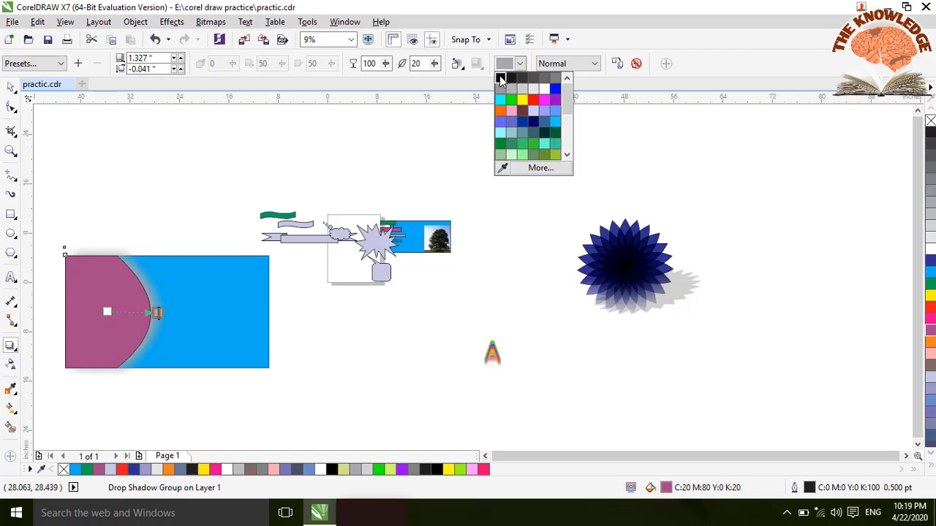
left_click(501, 78)
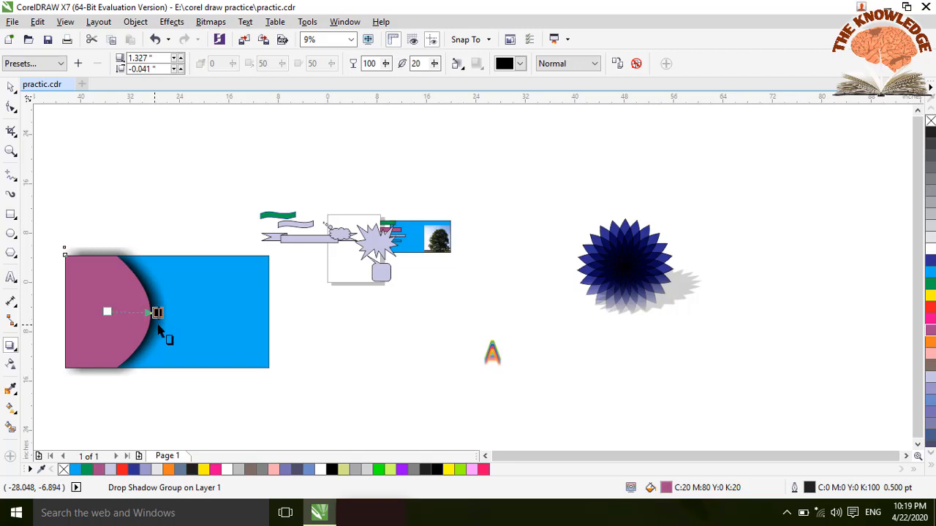
Break the drop shadow apart from the purple shape and move both up and to the right over the blue rectangle
left_click(11, 87)
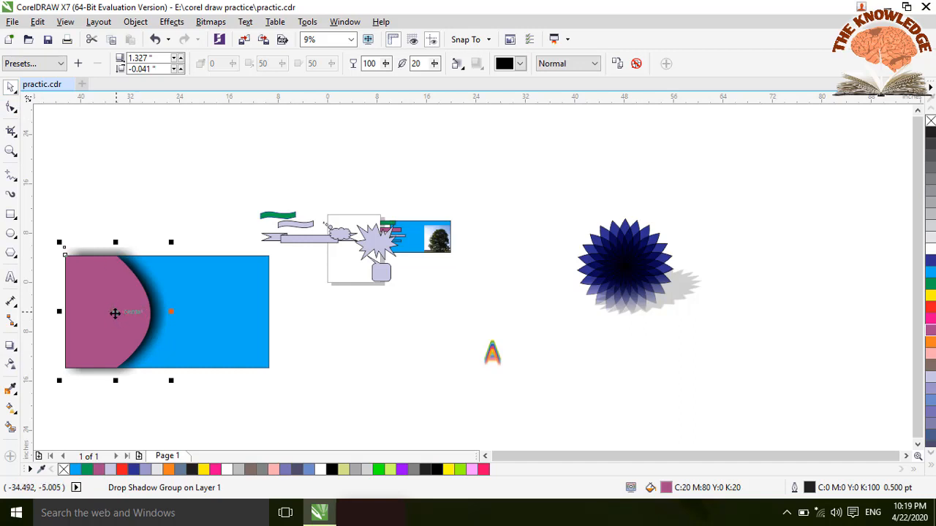
mouse_move(114, 314)
left_mouse_down()
mouse_move(117, 335)
mouse_move(136, 272)
mouse_move(121, 313)
mouse_move(108, 311)
left_mouse_up()
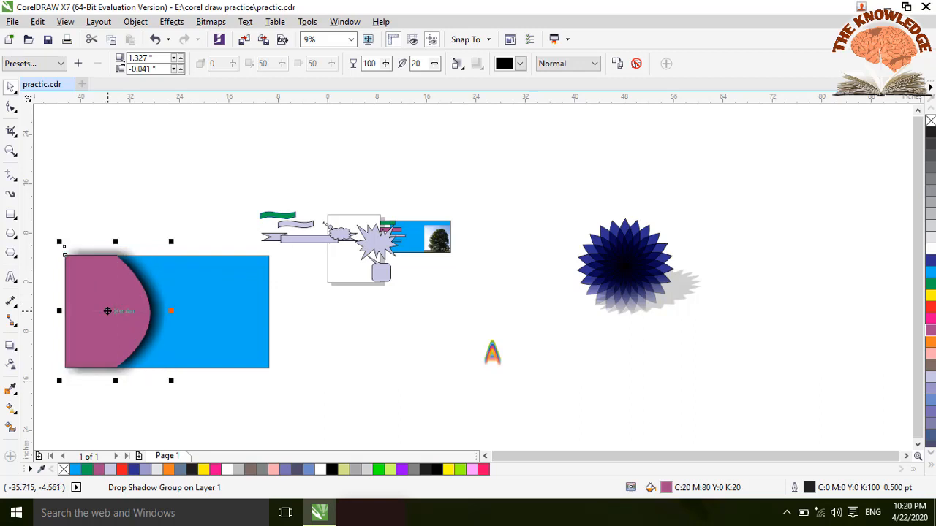
key("ctrl+k")
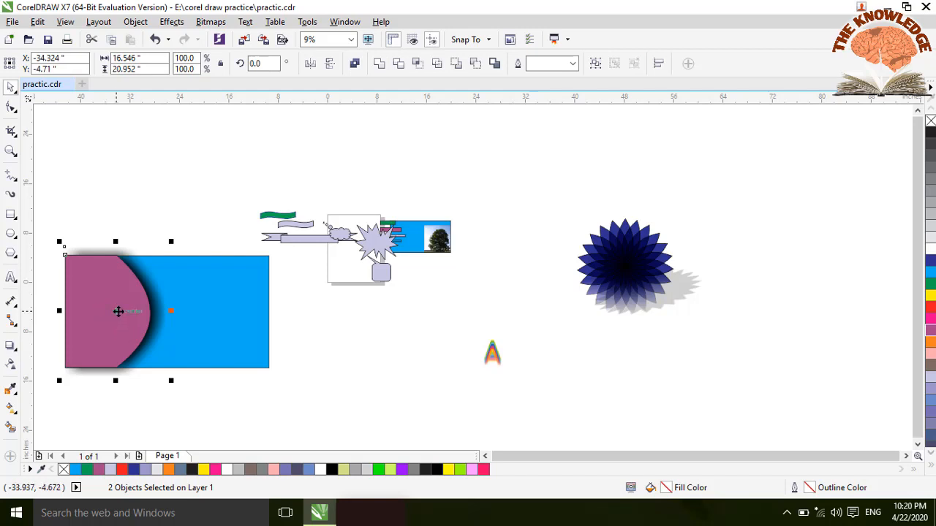
left_click_drag(118, 310, 149, 281)
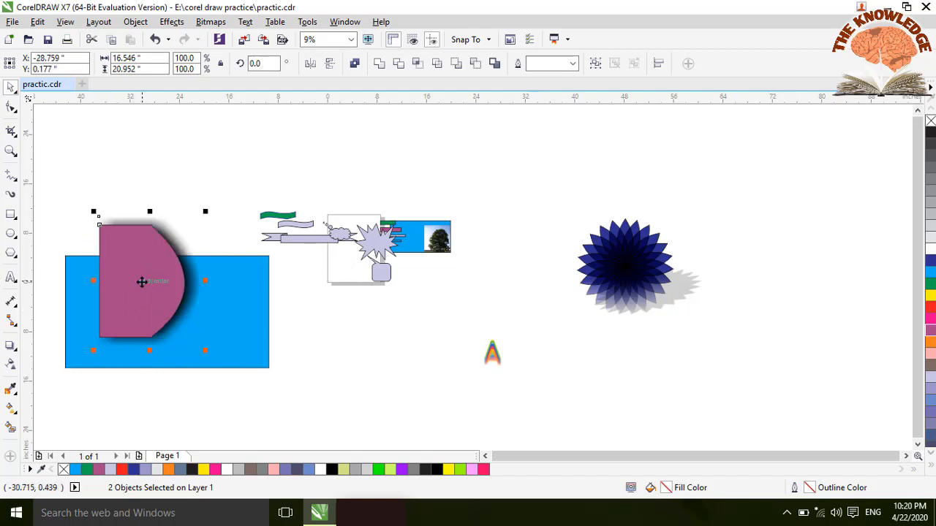
Move the purple shape off its shadow to the lower right, and place the black shadow over the blue rectangle's left end
left_click_drag(76, 211, 209, 337)
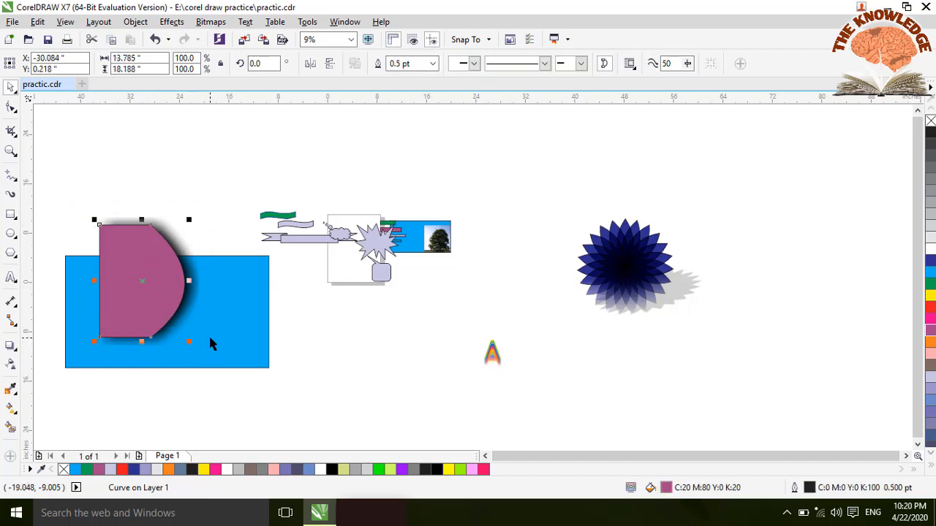
left_click_drag(141, 277, 204, 375)
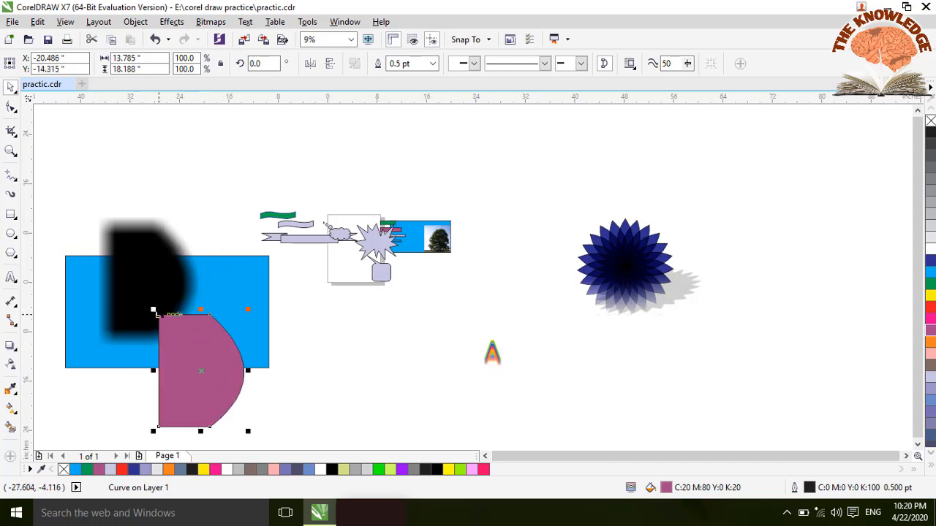
left_click(153, 313)
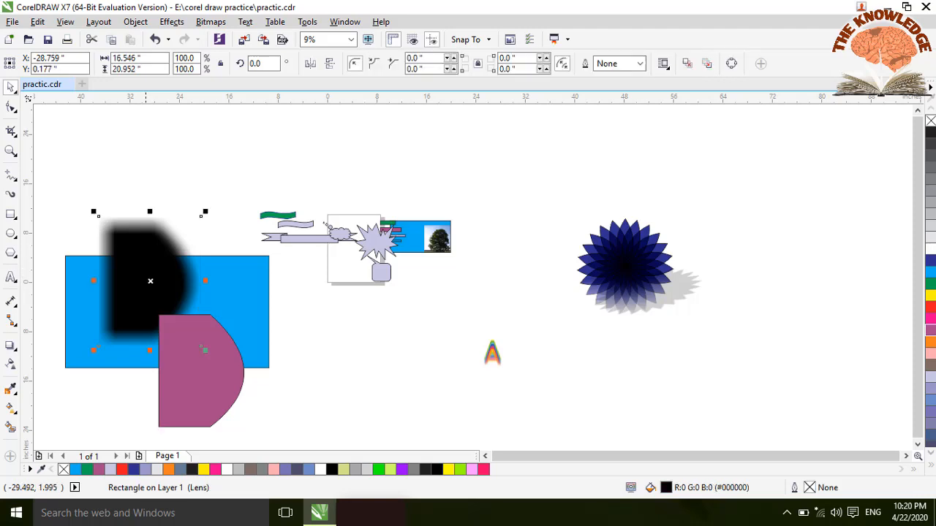
left_click_drag(150, 280, 108, 314)
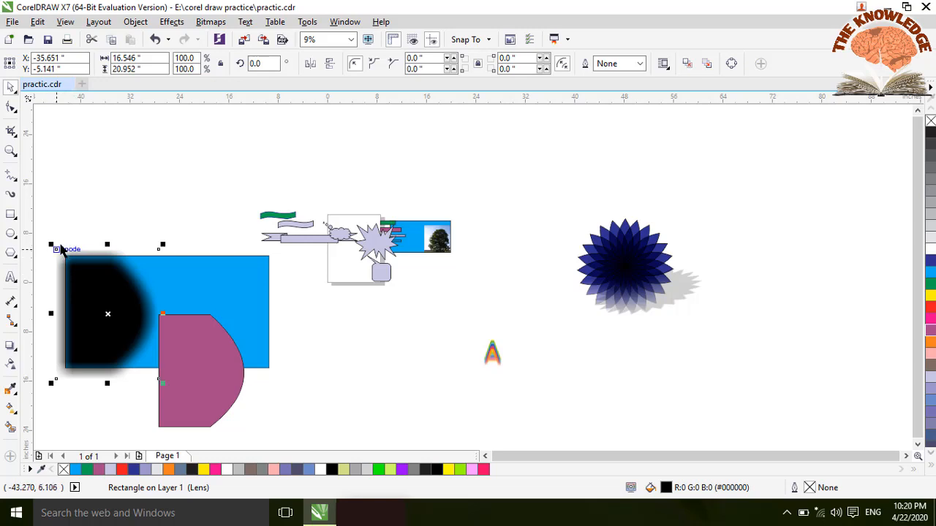
Try to place the black shadow inside the blue rectangle as a PowerClip
left_click(135, 22)
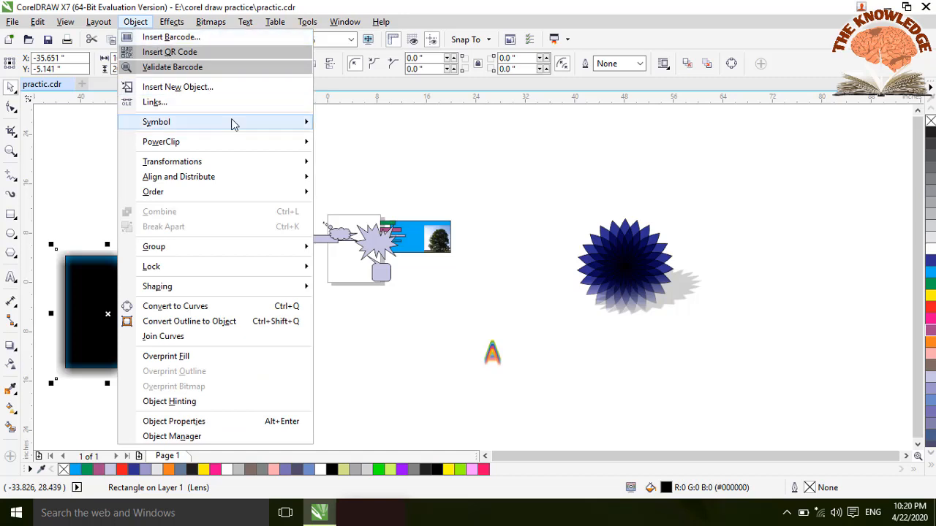
mouse_move(278, 141)
left_click(359, 146)
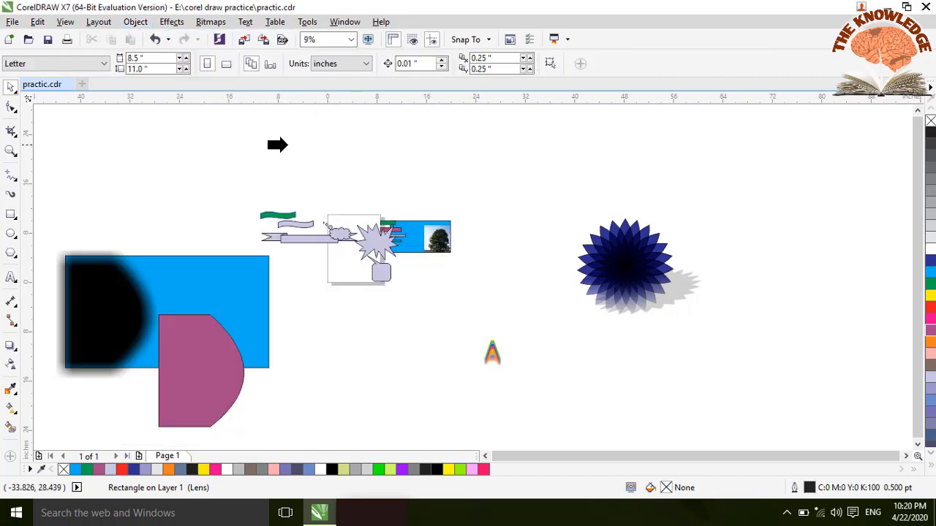
left_click(156, 267)
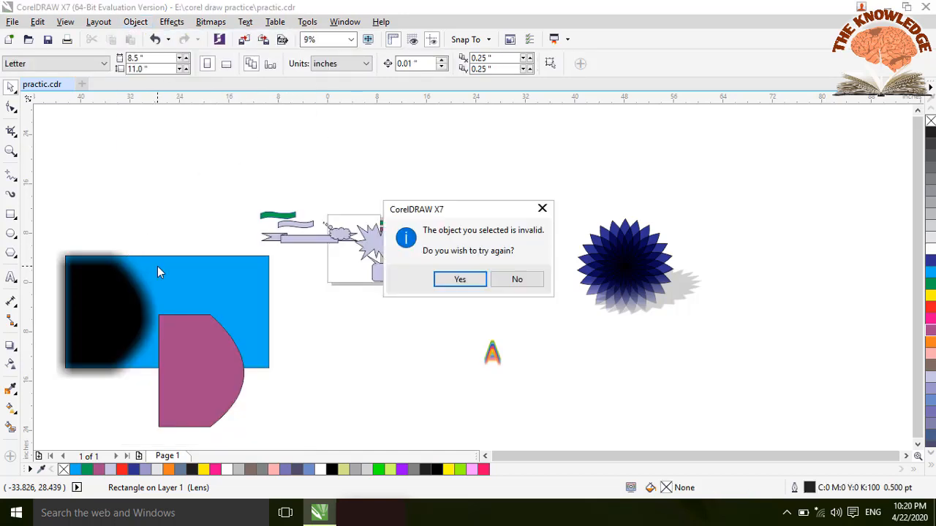
left_click(460, 279)
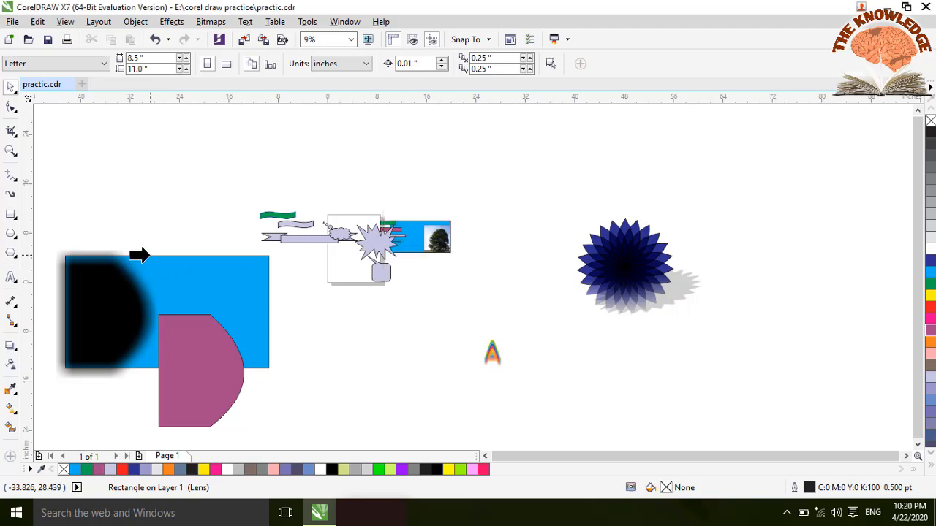
left_click(150, 255)
left_click(460, 279)
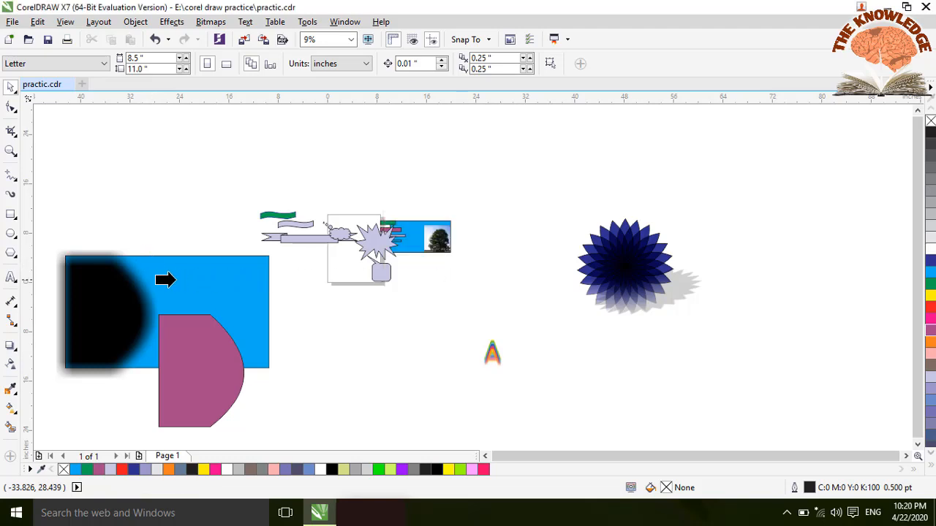
left_click(143, 291)
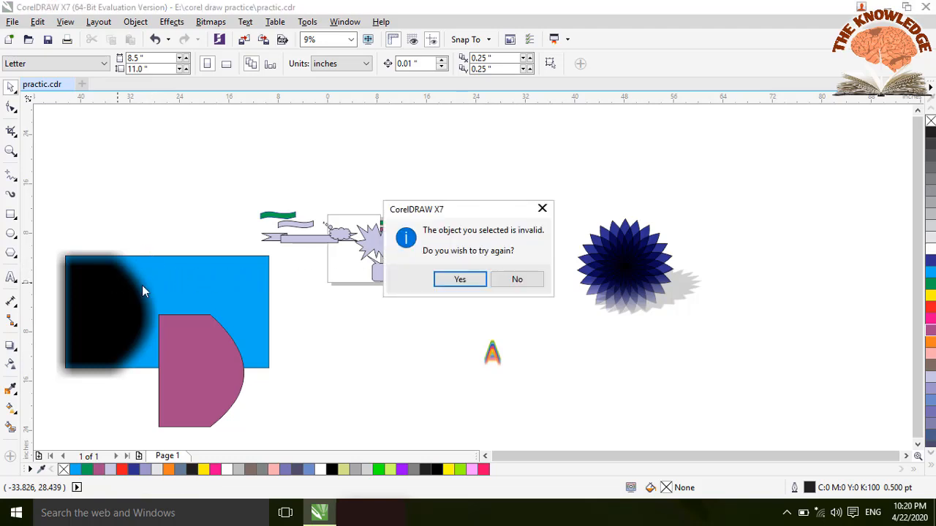
left_click(460, 278)
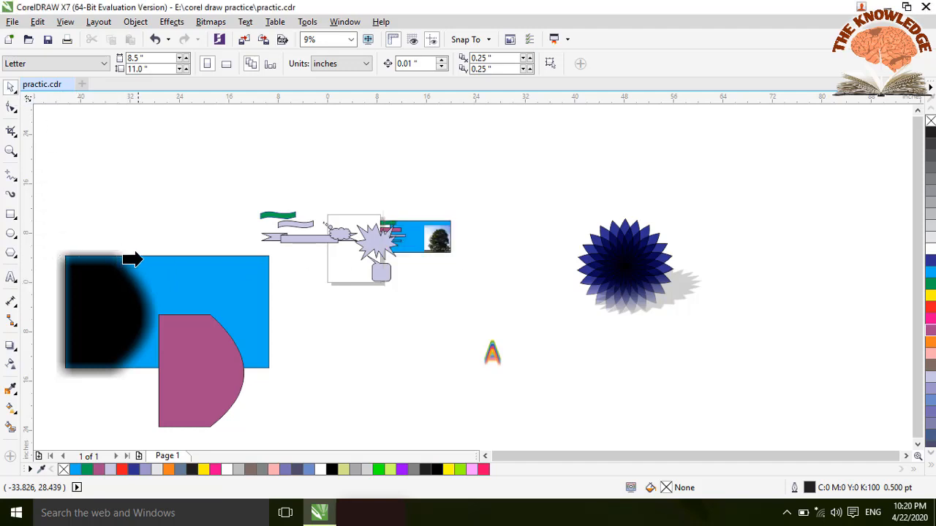
PowerClip the black shadow into the purple shape, move that shape up and to the left, and undo both changes
left_click(164, 317)
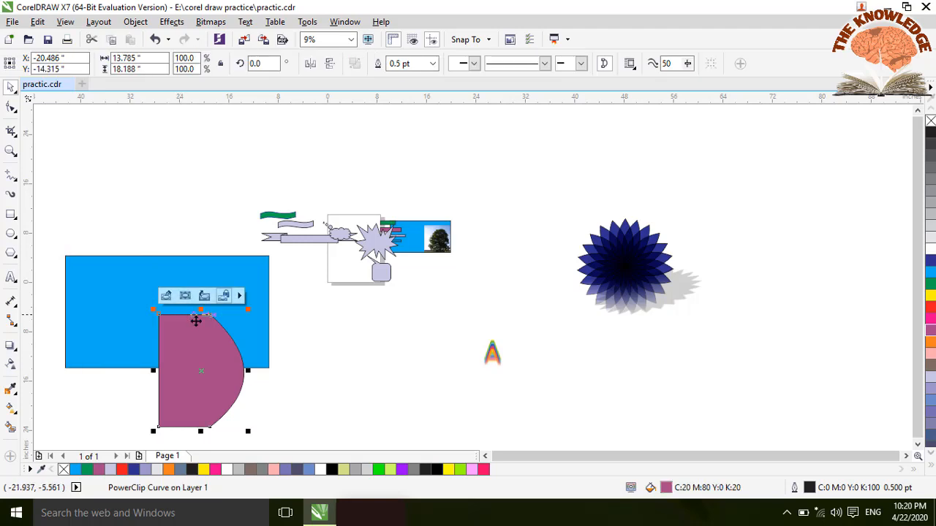
left_click_drag(206, 382, 190, 351)
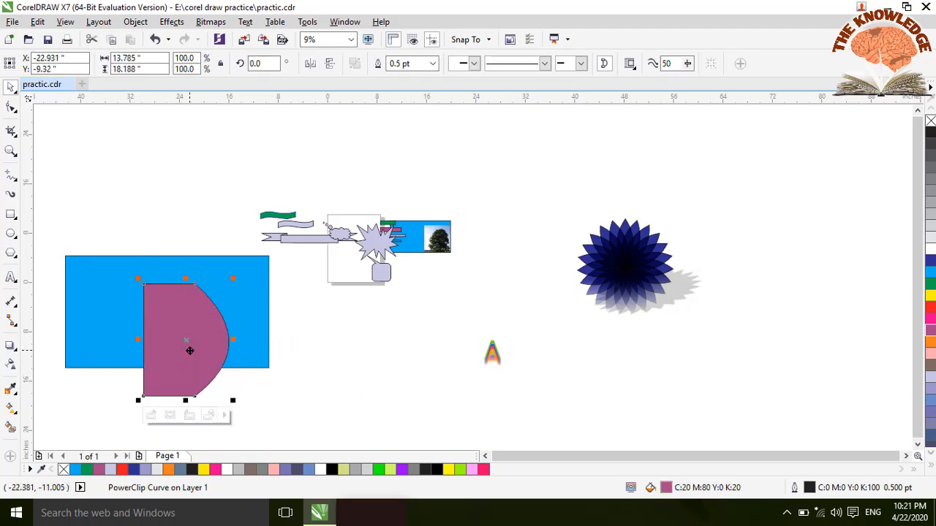
key("ctrl+z")
key("ctrl+z")
key("ctrl+z")
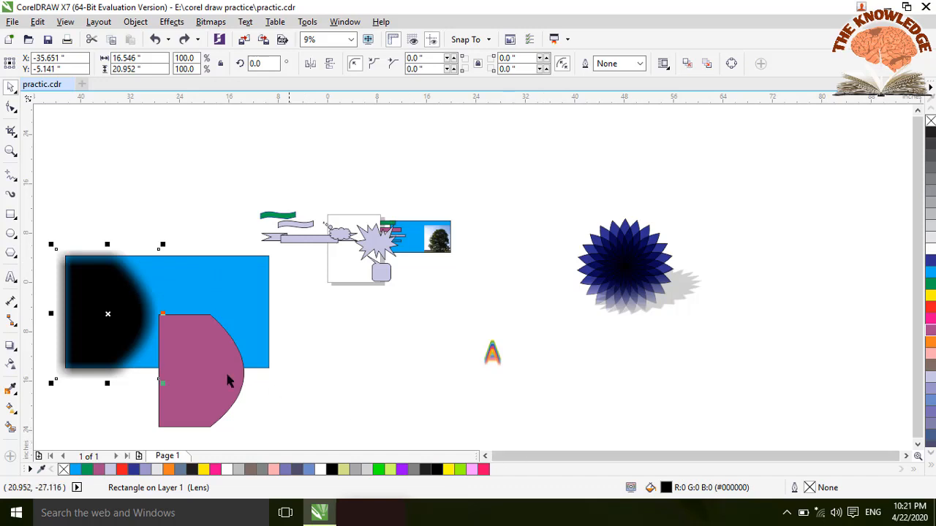
Bring the blue rectangle to the front of the black shadow and PowerClip the shadow inside the rectangle
left_click(204, 281)
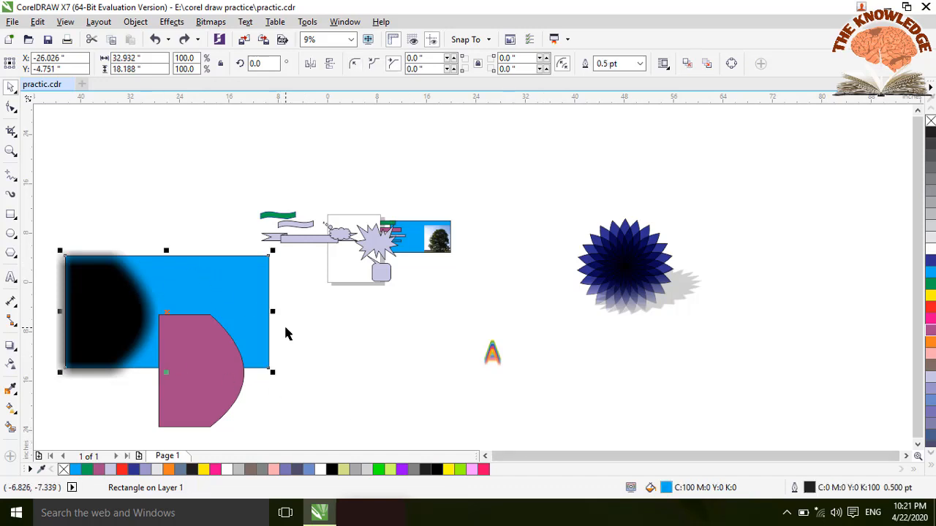
key("shift+Page_Up")
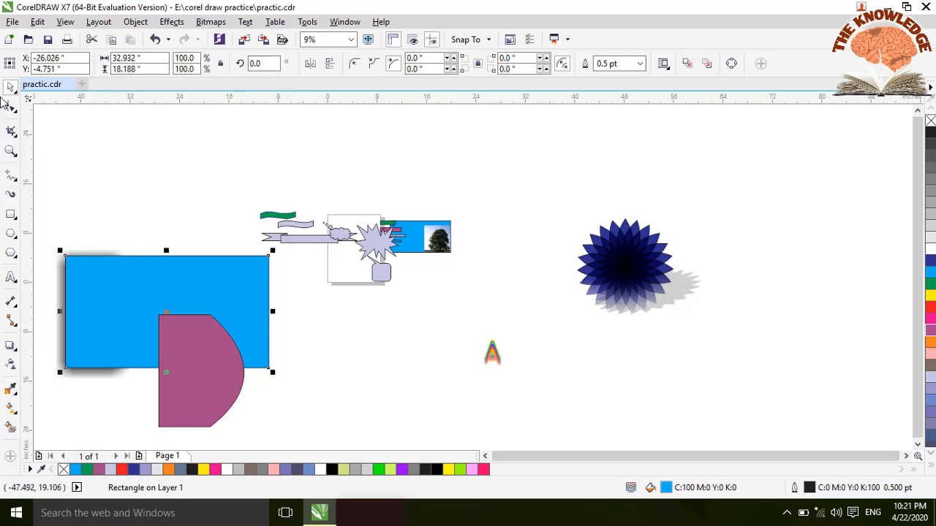
left_click_drag(45, 241, 149, 398)
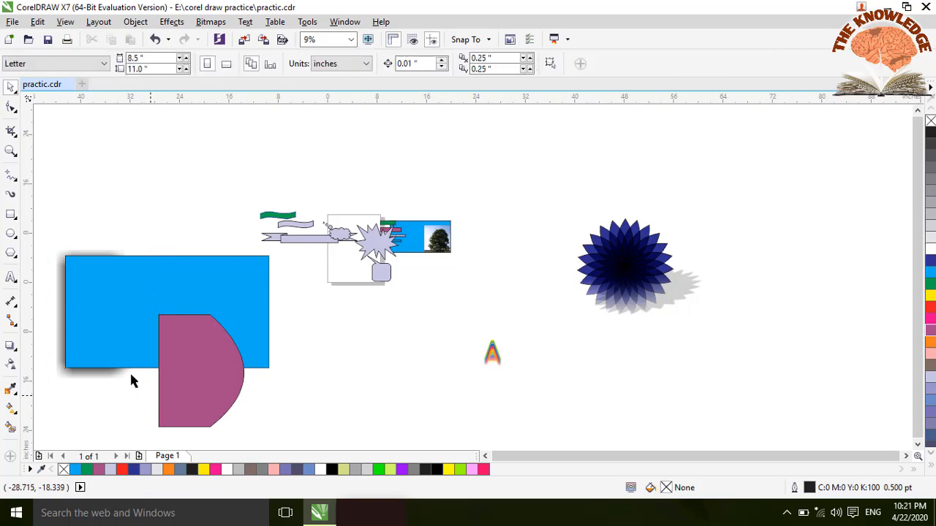
left_click(60, 256)
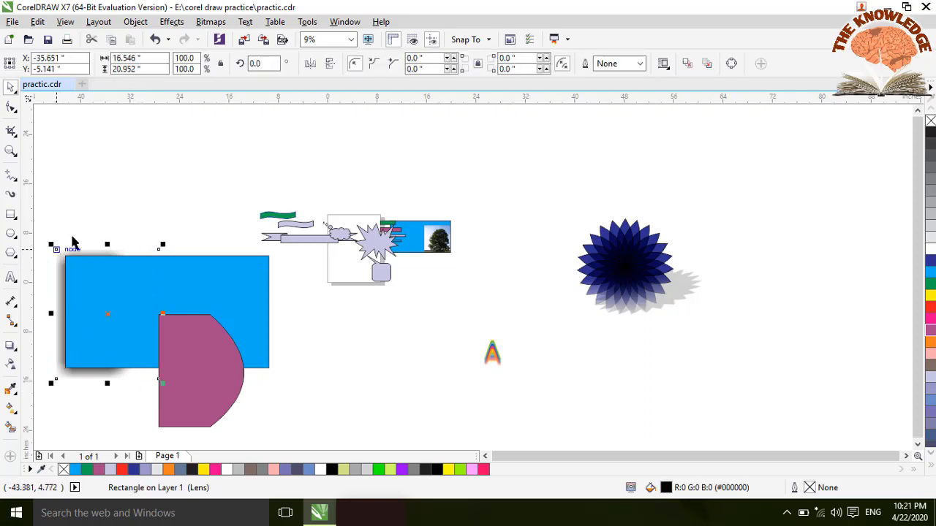
left_click(135, 21)
mouse_move(233, 142)
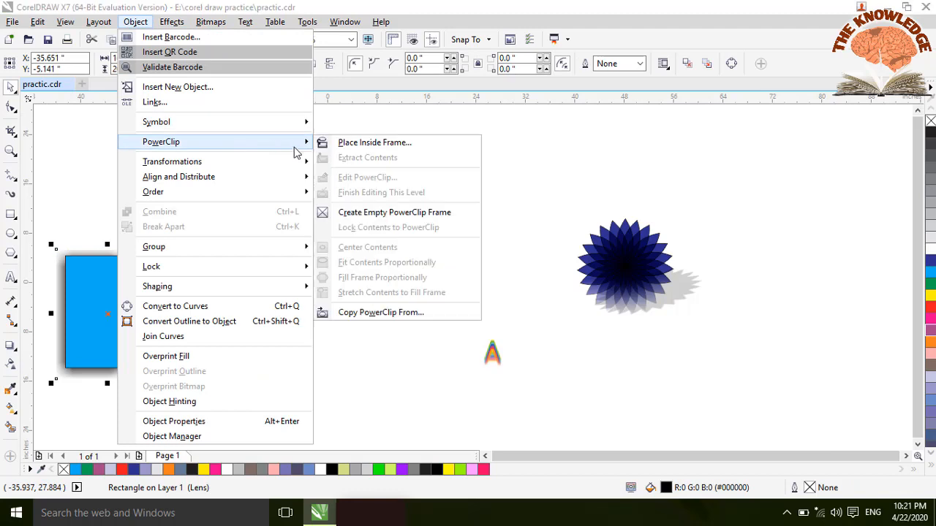
left_click(395, 143)
left_click(96, 270)
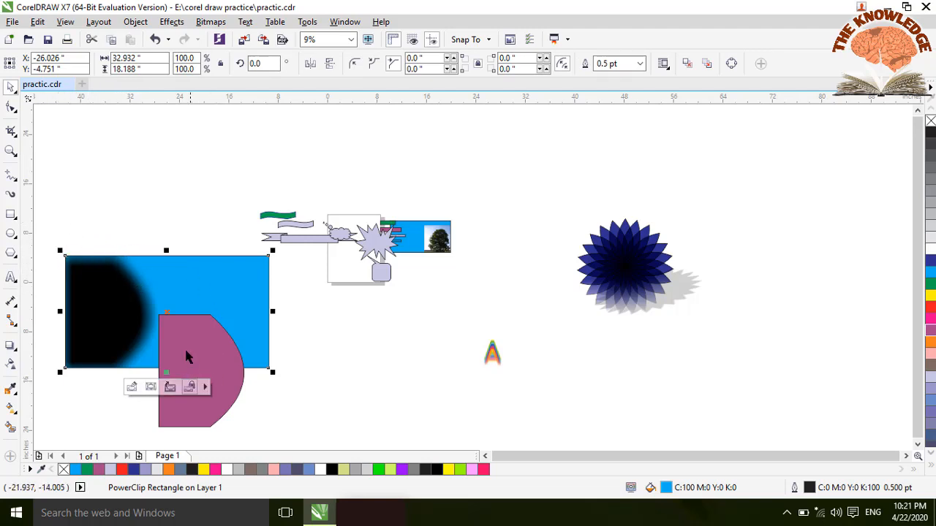
Move the purple shape over the clipped shadow, flush with the blue rectangle's left end
left_click(322, 441)
left_click(200, 377)
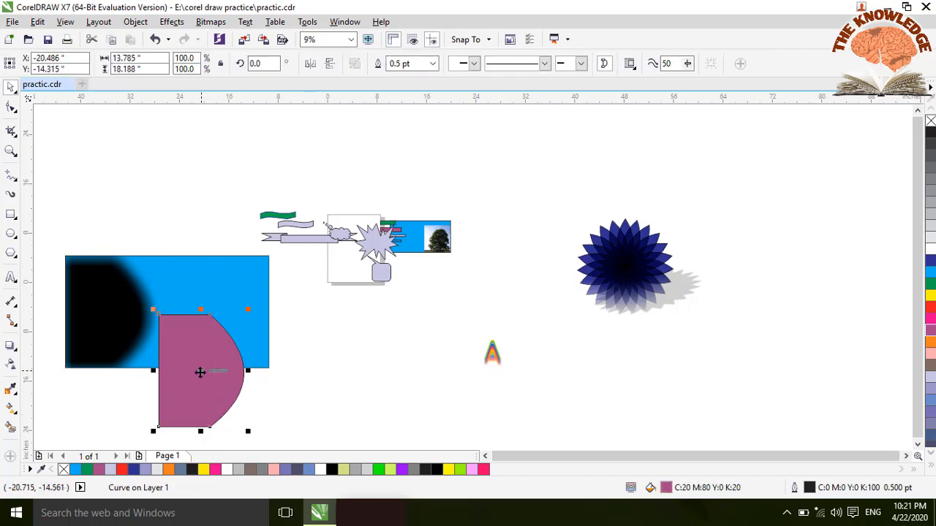
left_click_drag(200, 372, 112, 312)
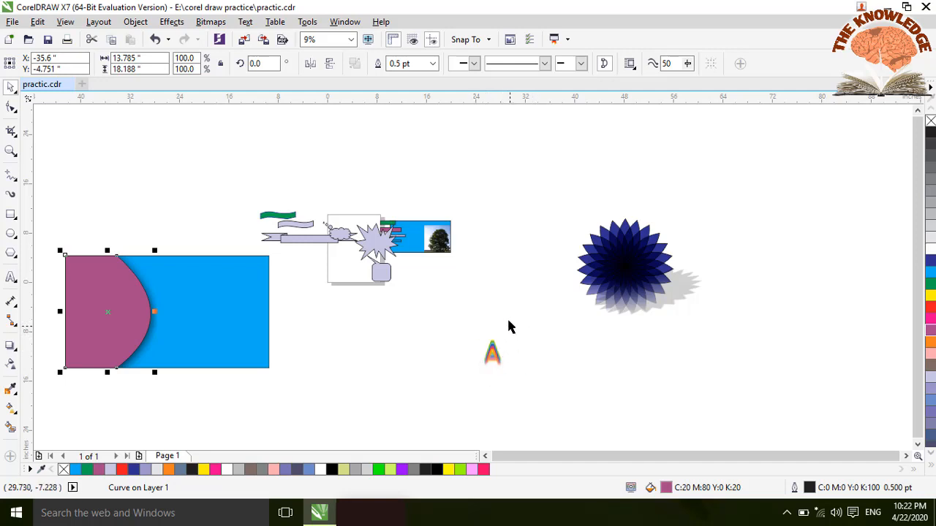
Enlarge the multicolored letter A from its center to about 13.3 by 14.2 inches
left_click(493, 356)
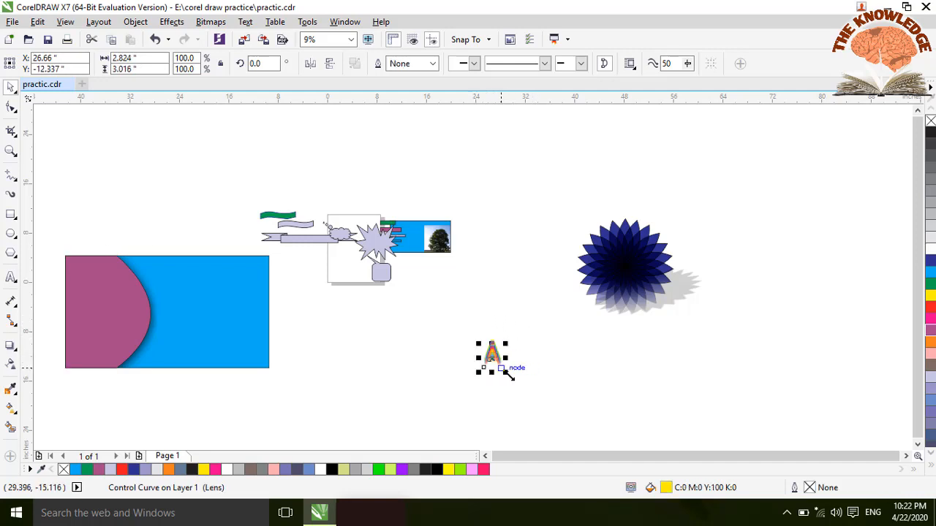
left_click_drag(510, 372, 561, 415)
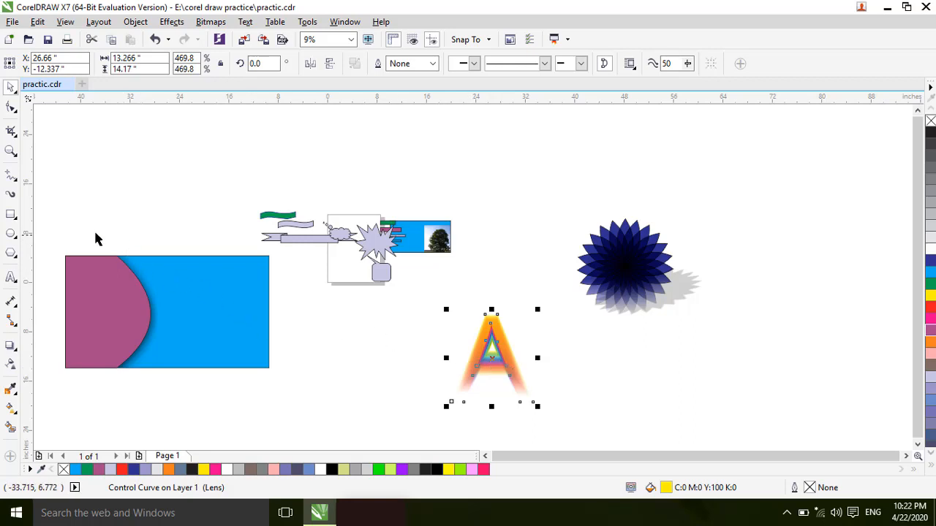
Activate the Drop Shadow tool with the letter A selected and show the related interactive effect tools
left_click(15, 349)
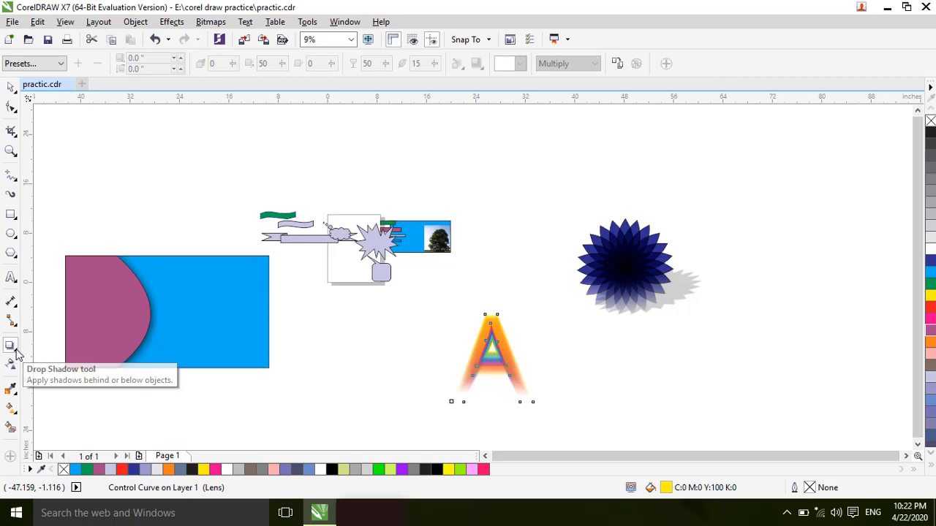
left_click(15, 351)
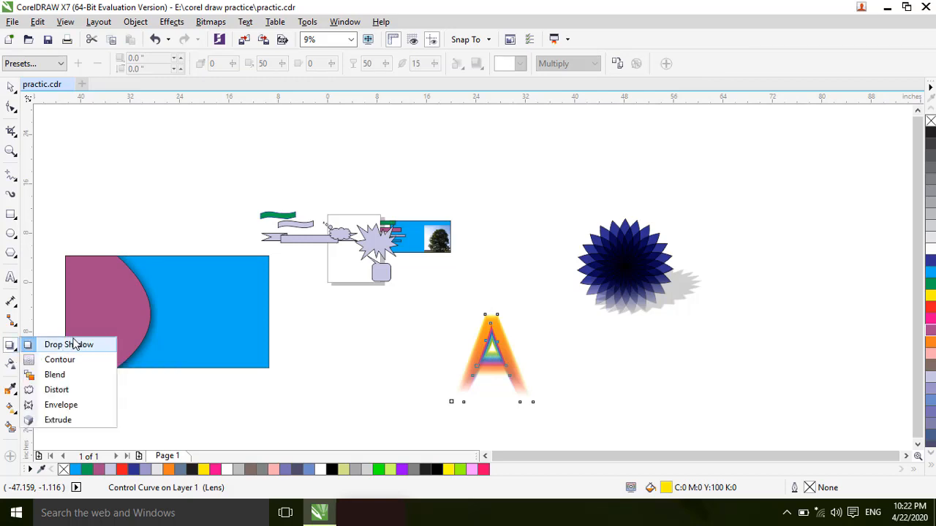